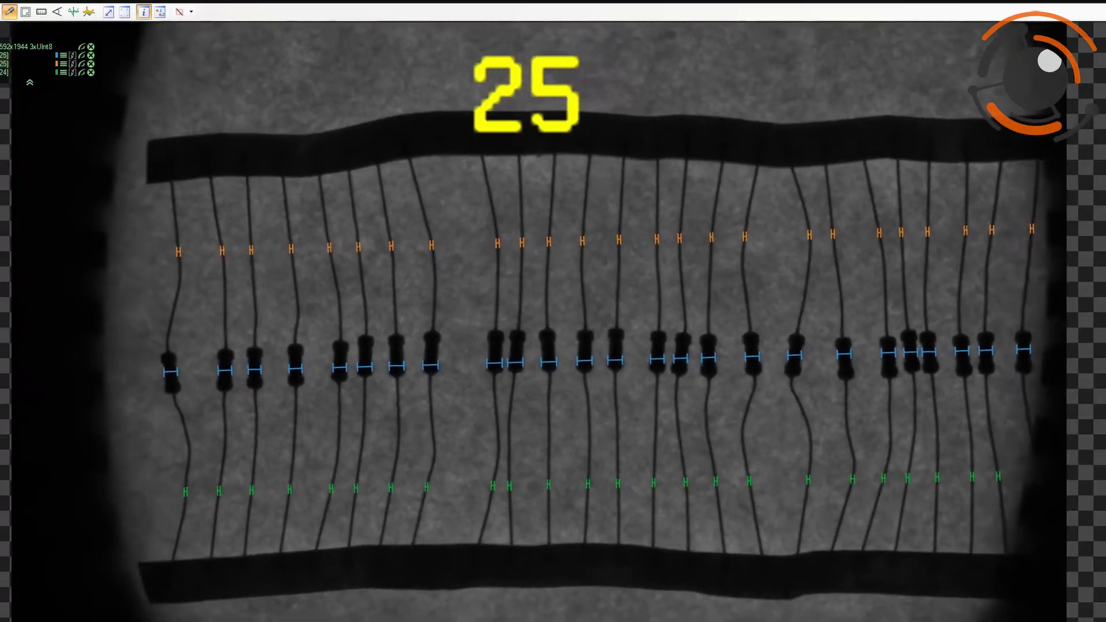
# Step through the captured frames with the arrow keys until the resistor count falls from 25 to 0
pyautogui.press('Left')
pyautogui.press('Left')
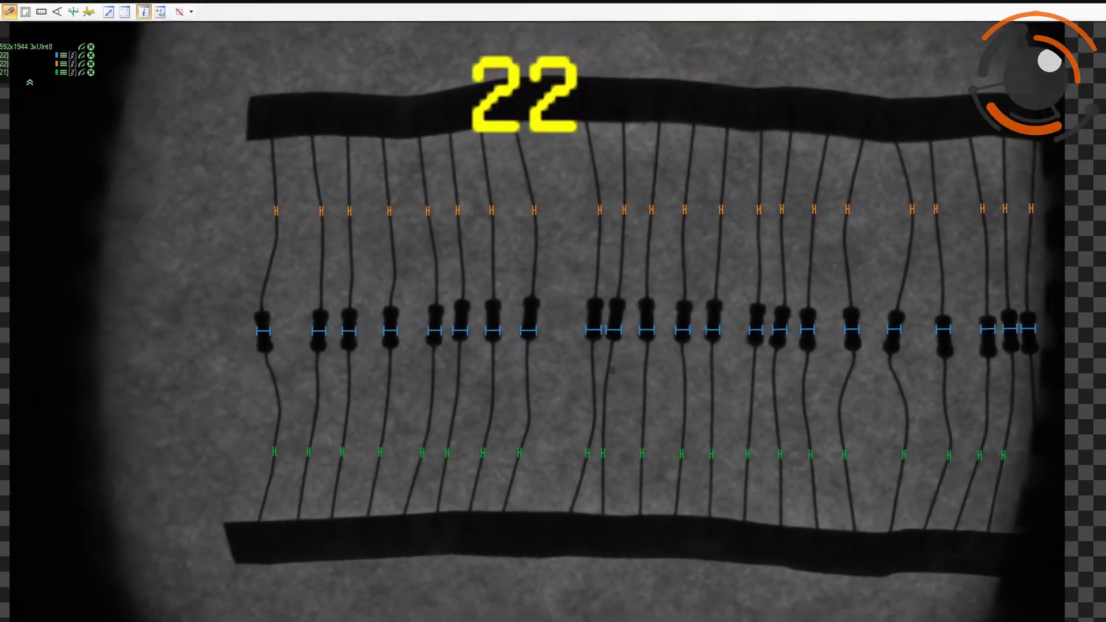
pyautogui.press('Right')
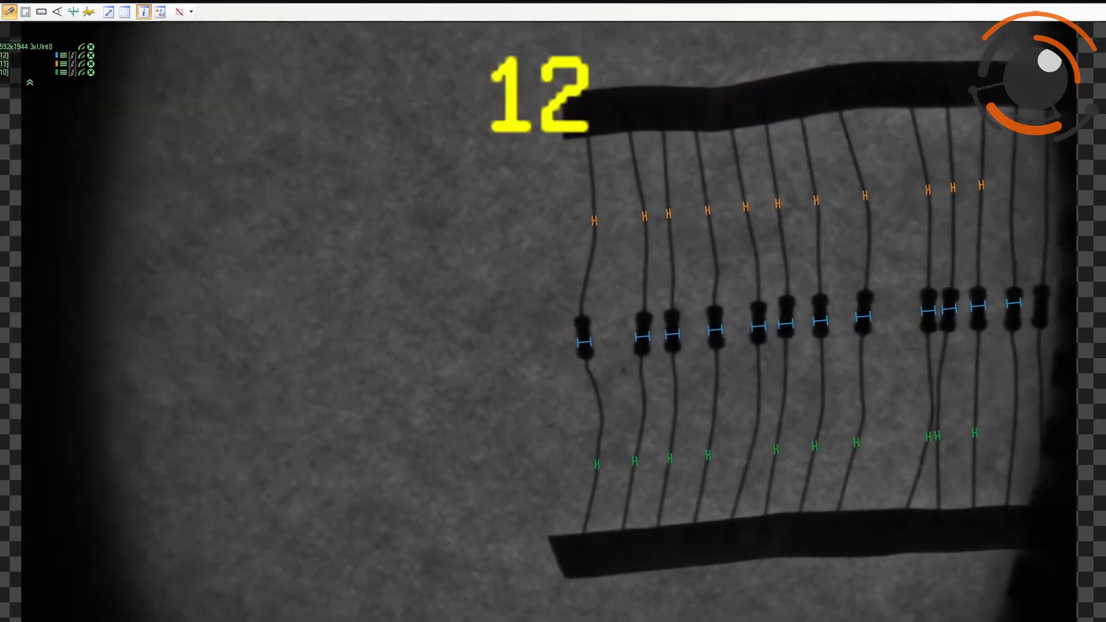
pyautogui.press('Left')
pyautogui.press('Left')
pyautogui.press('Left')
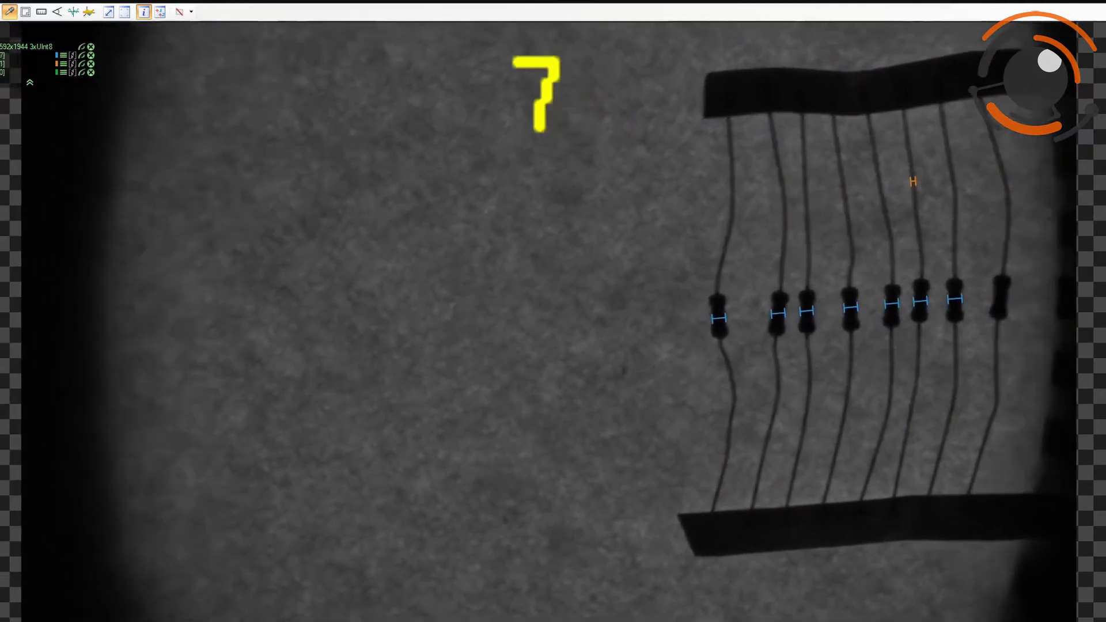
pyautogui.press('Left')
pyautogui.press('Left')
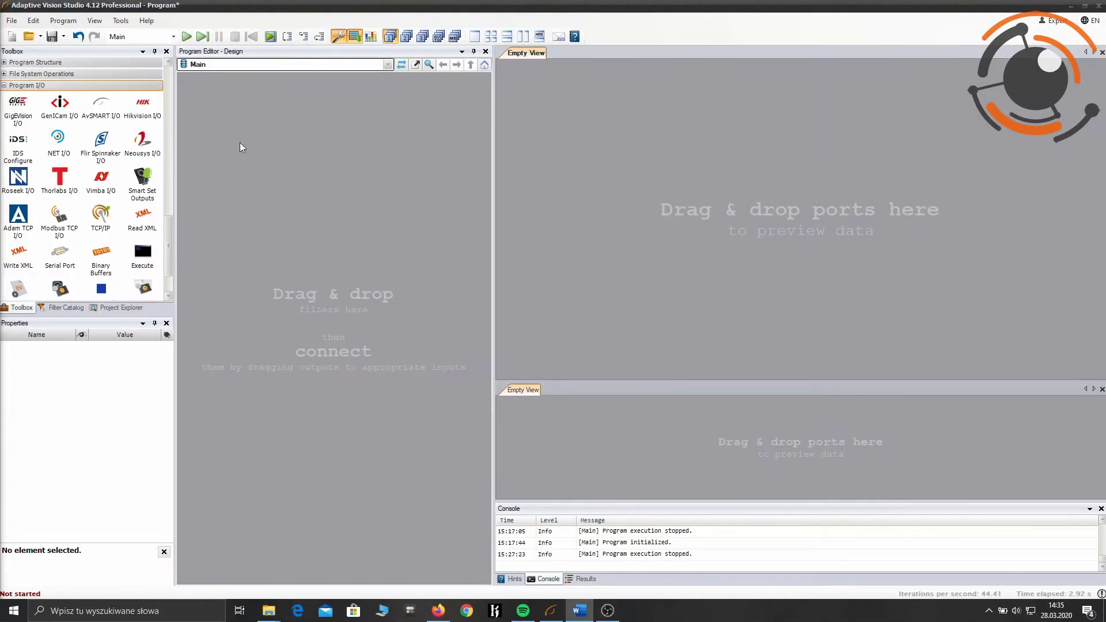
# Insert the Basler Pylon_GrabImage: Synchronous filter into the Main program
pyautogui.click(19, 87)
pyautogui.scroll(-5, 40, 133)
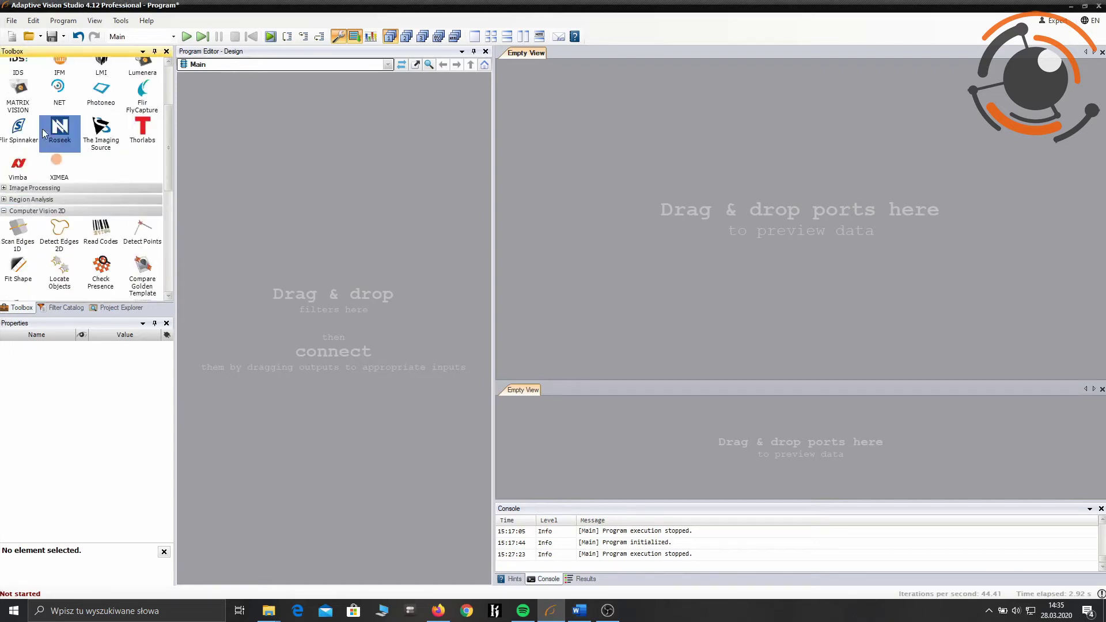
pyautogui.scroll(3, 43, 133)
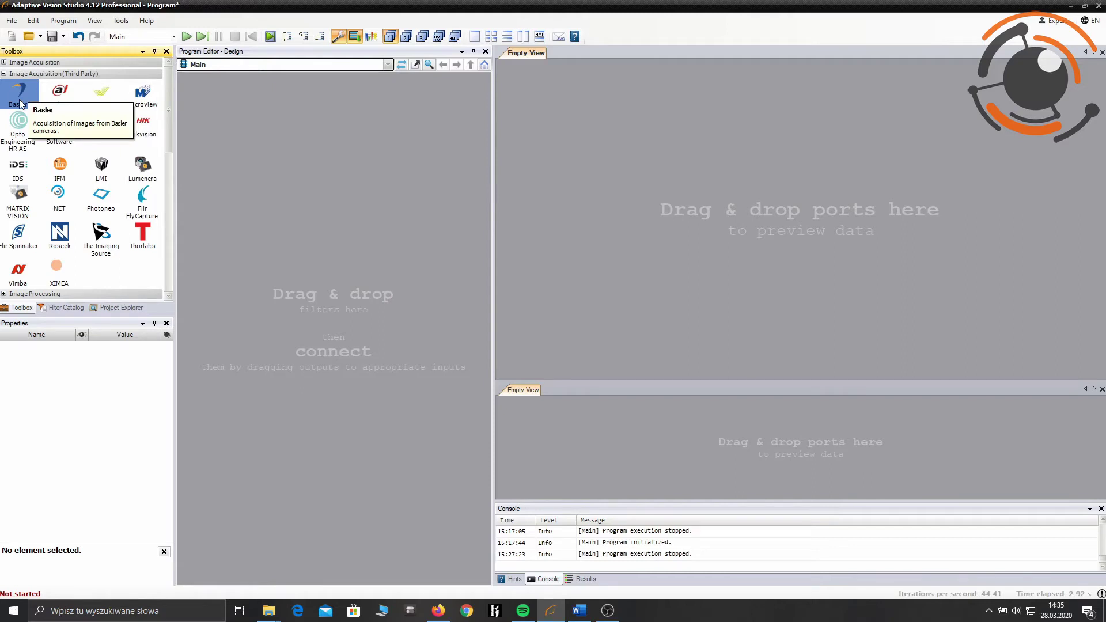
pyautogui.moveTo(19, 102); pyautogui.dragTo(221, 144)
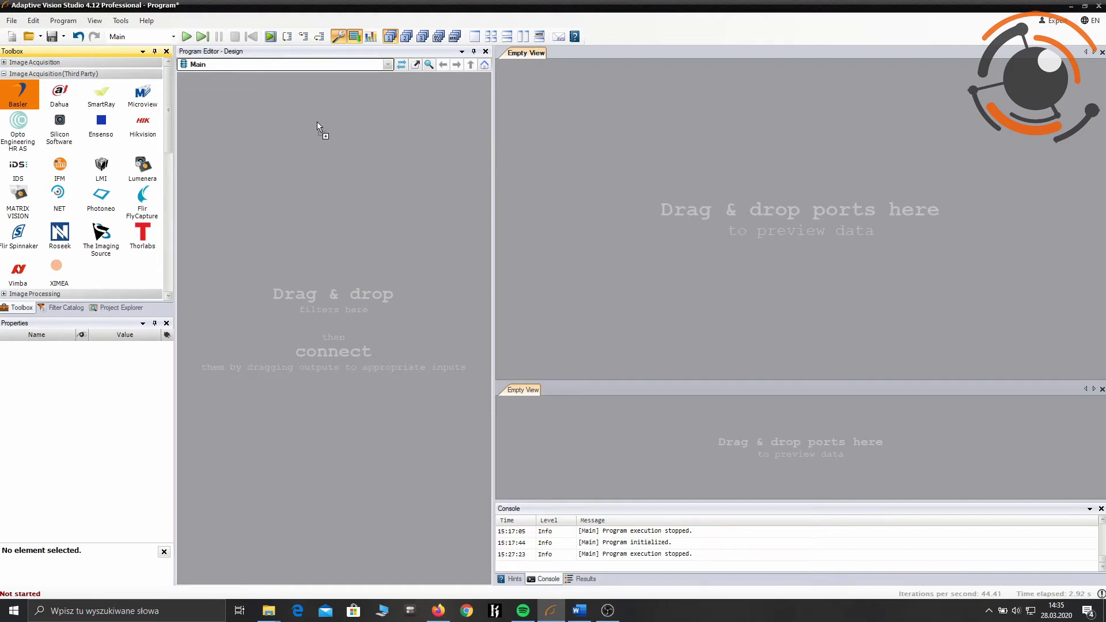
pyautogui.moveTo(317, 122); pyautogui.dragTo(317, 123)
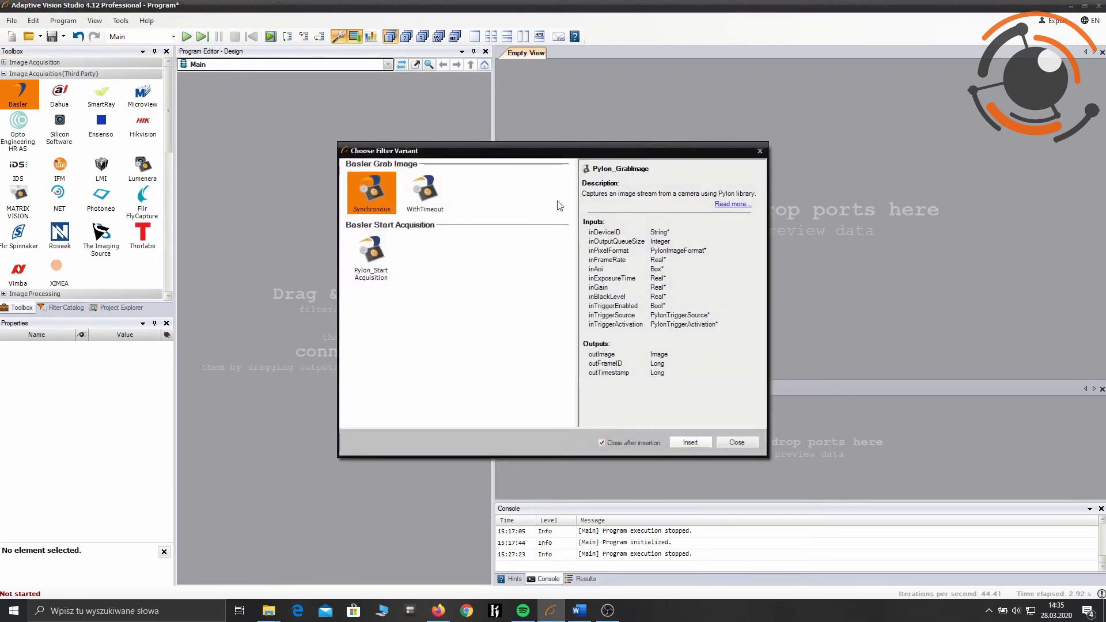
pyautogui.click(690, 444)
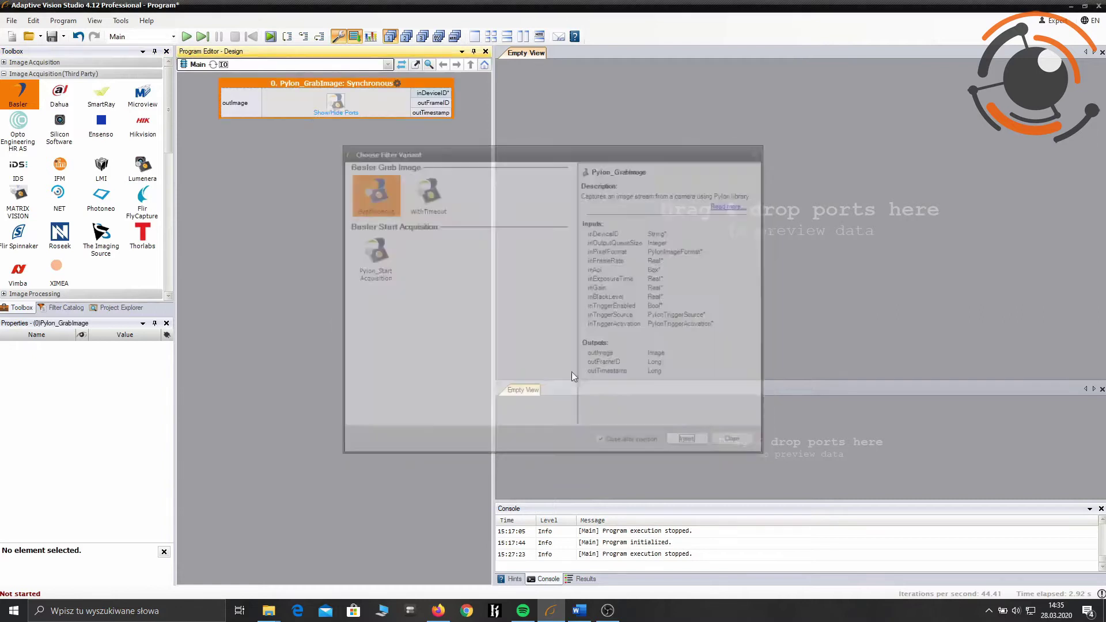
# Preview the Basler filter's outImage in the upper view
pyautogui.click(319, 113)
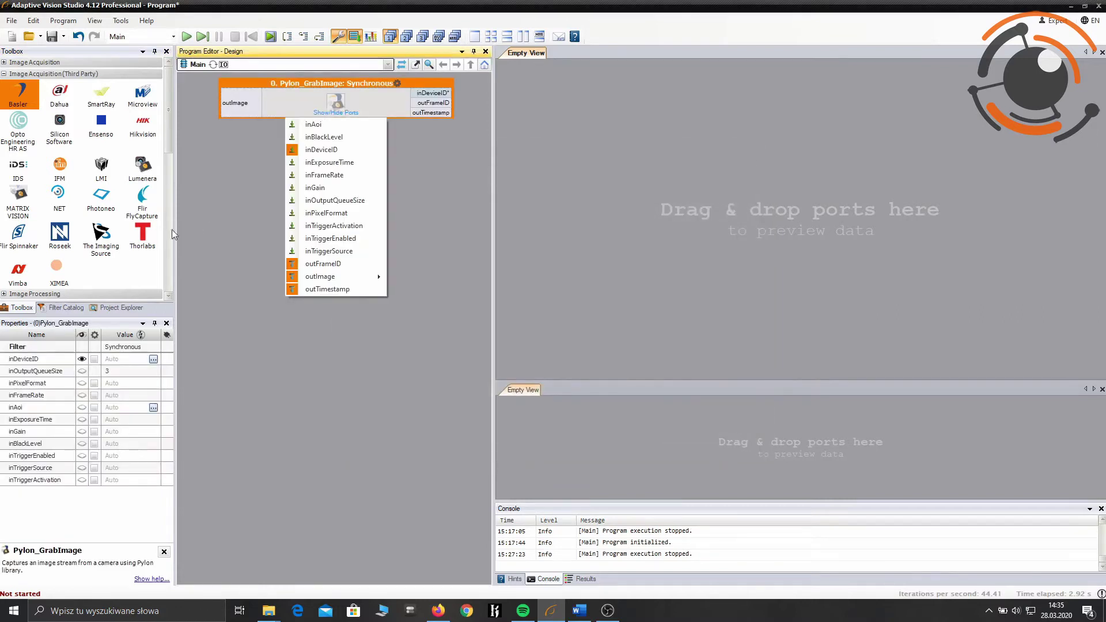
pyautogui.click(226, 381)
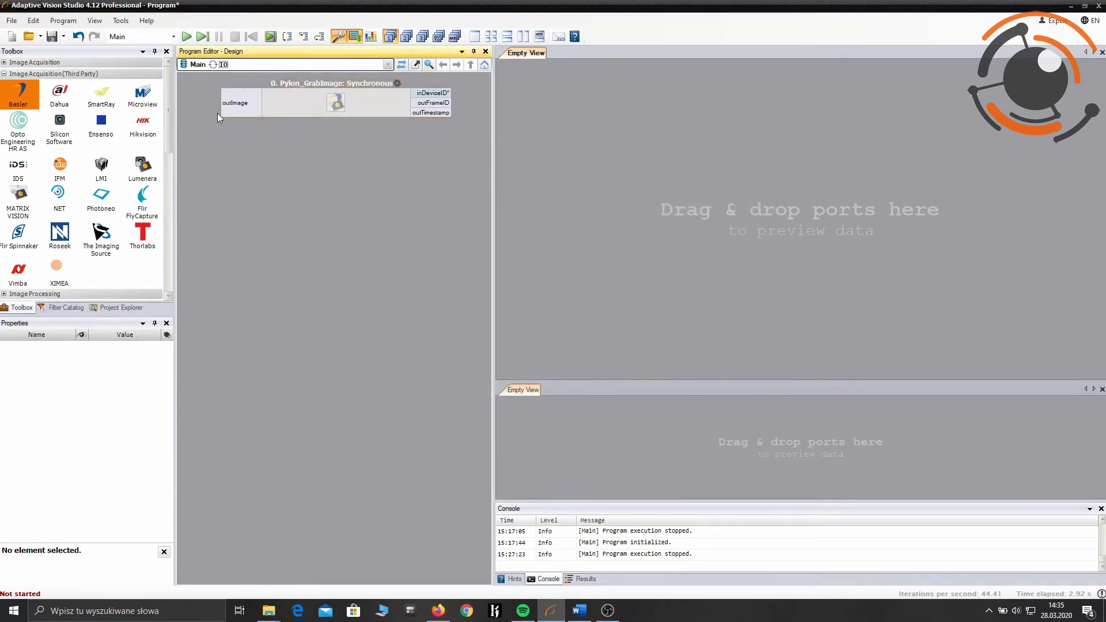
pyautogui.click(243, 107)
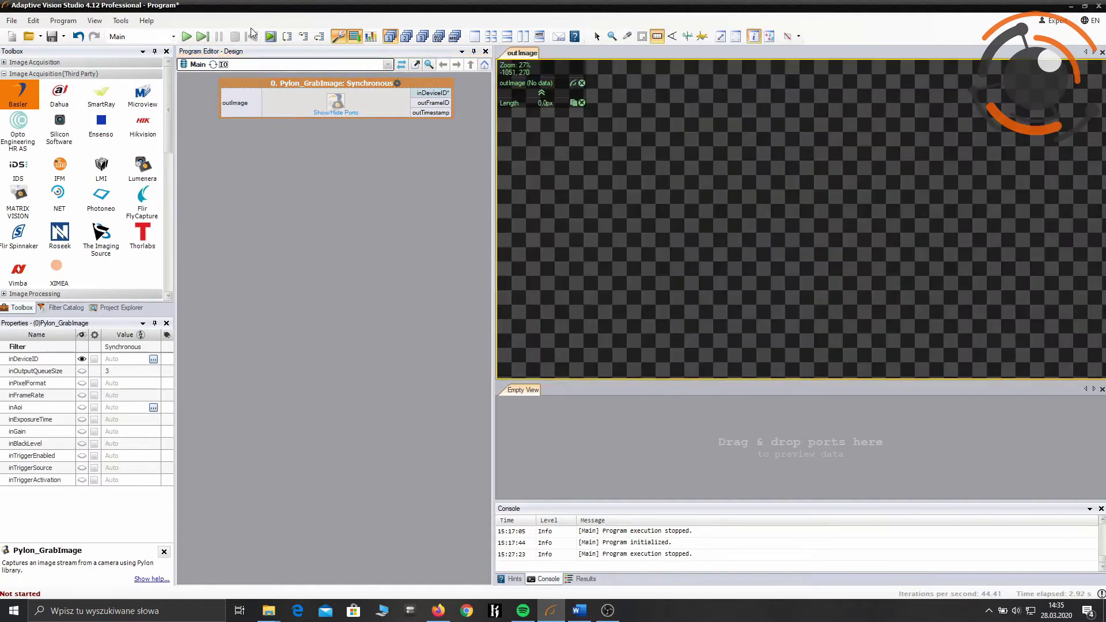
# Run the program to grab a 2592x1944 frame of the resistor strip from the Basler camera
pyautogui.click(202, 37)
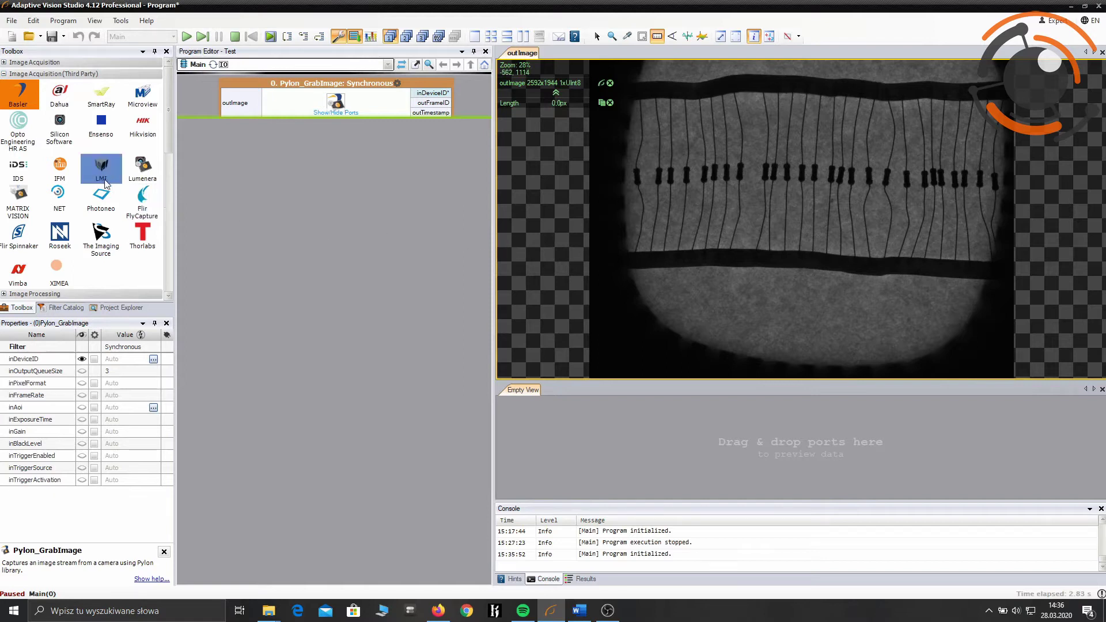
# Insert a ScanStripes: Multiple filter after the image grab, agreeing to stop the program
pyautogui.scroll(-3, 105, 184)
pyautogui.moveTo(18, 234); pyautogui.dragTo(237, 193)
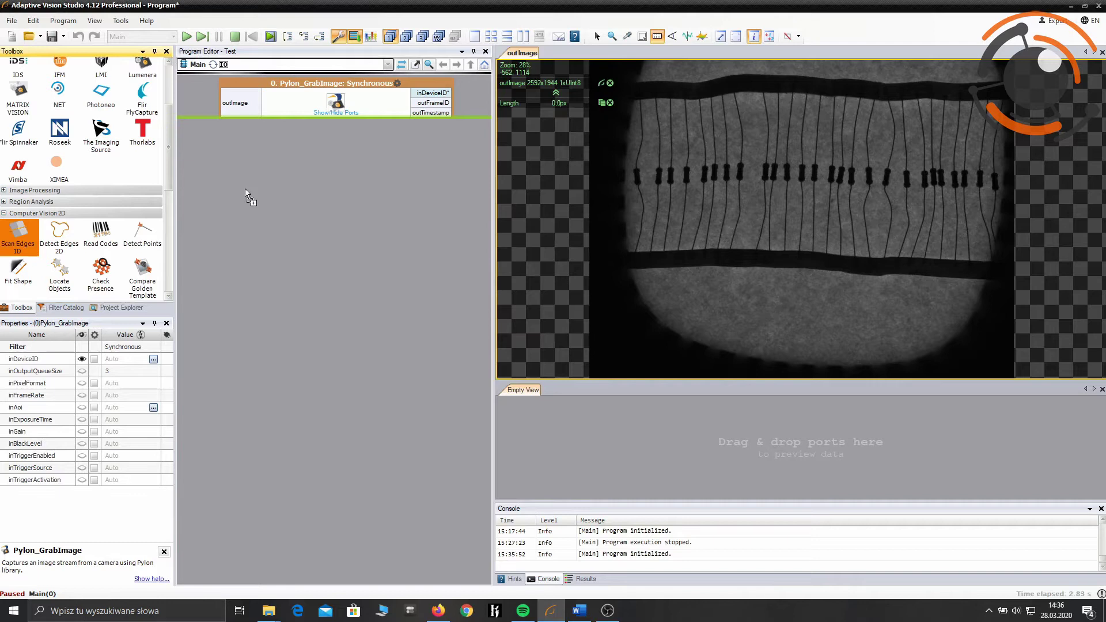
pyautogui.moveTo(245, 189); pyautogui.dragTo(245, 190)
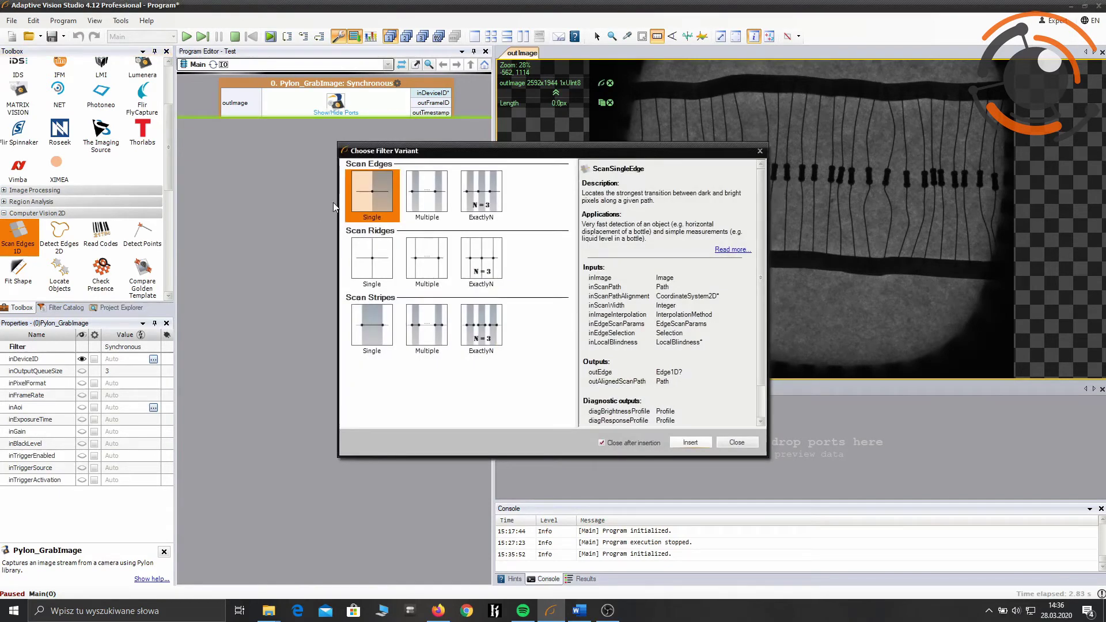
pyautogui.click(444, 324)
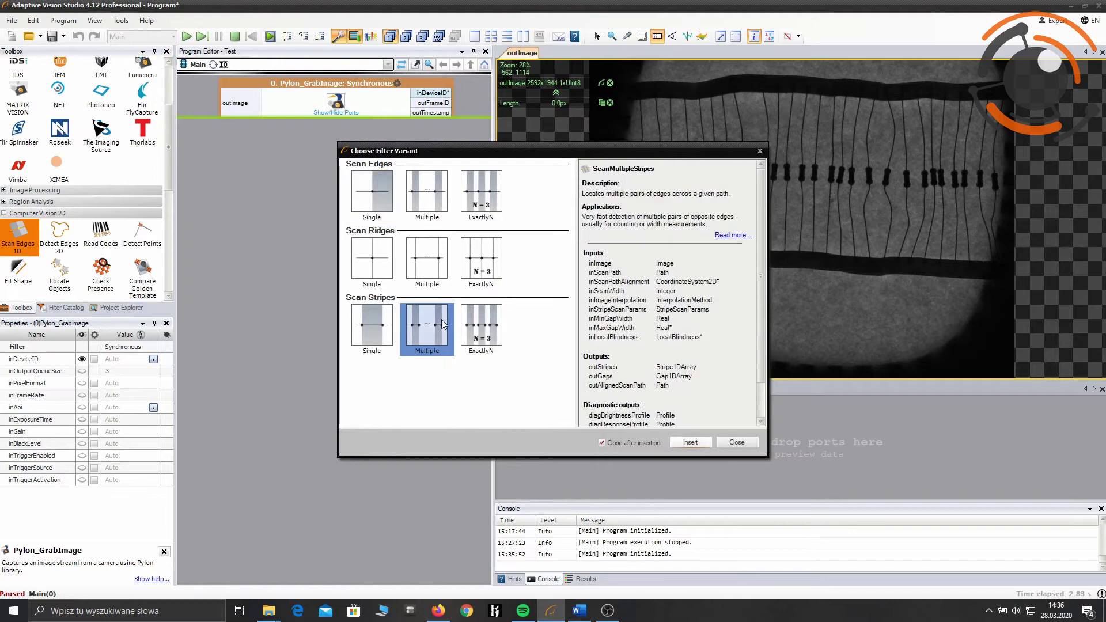
pyautogui.click(691, 443)
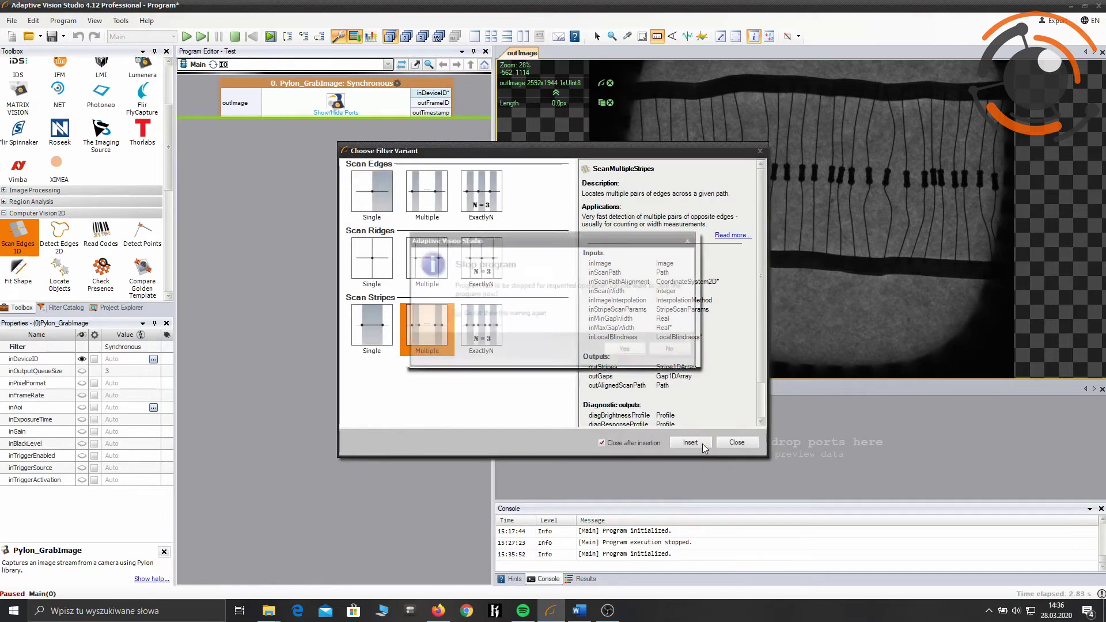
pyautogui.click(627, 351)
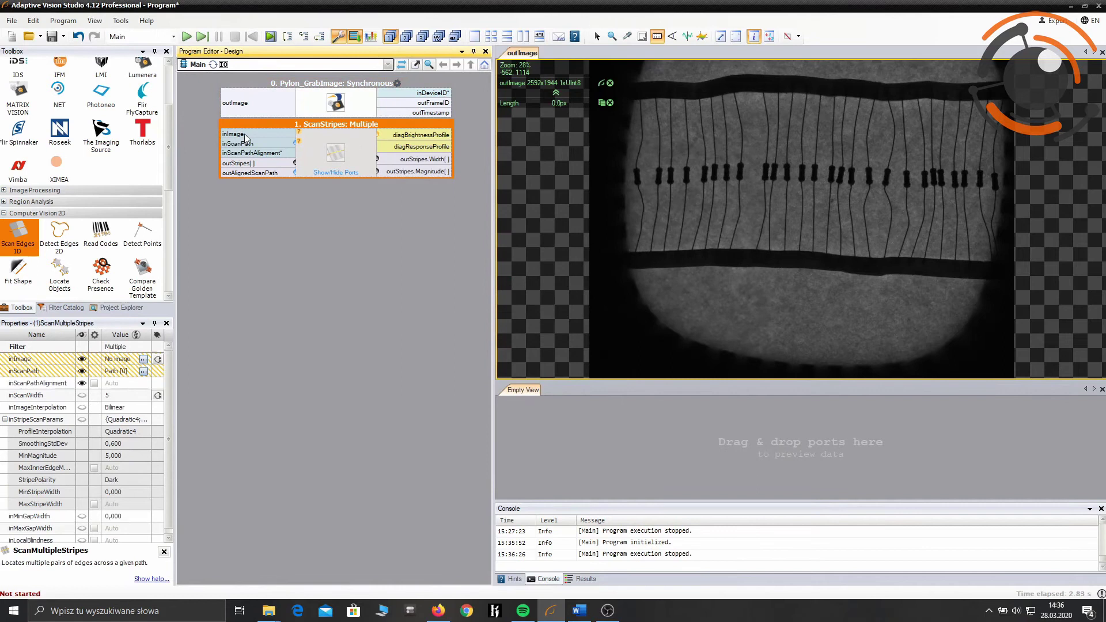
# Connect ScanStripes inImage to the Pylon grab filter's outImage and select inScanPath
pyautogui.moveTo(244, 138); pyautogui.dragTo(243, 106)
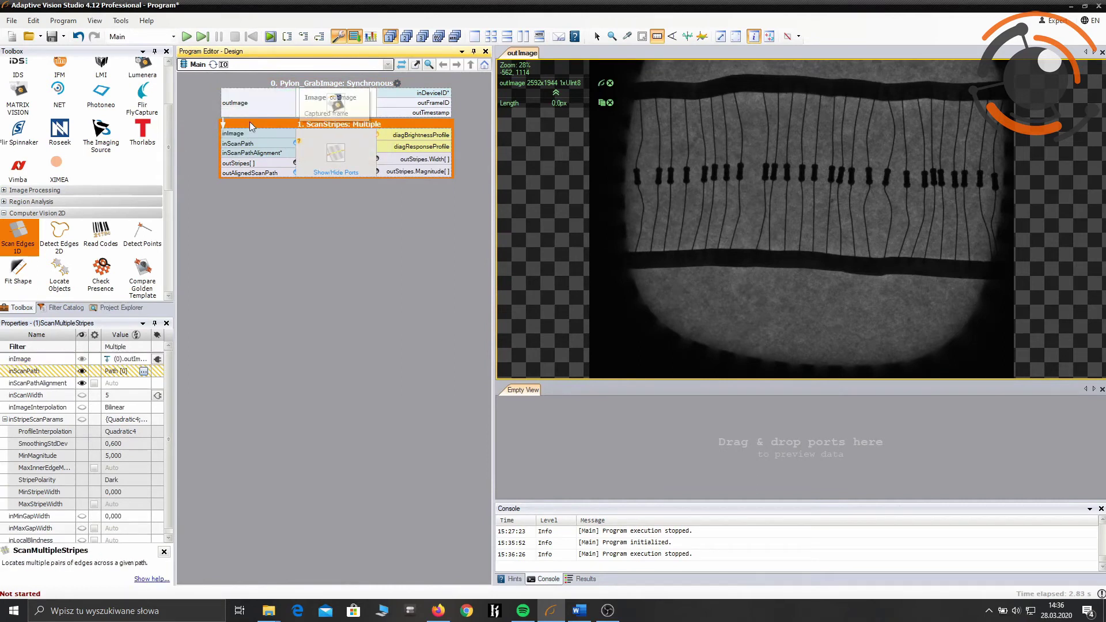
pyautogui.click(261, 146)
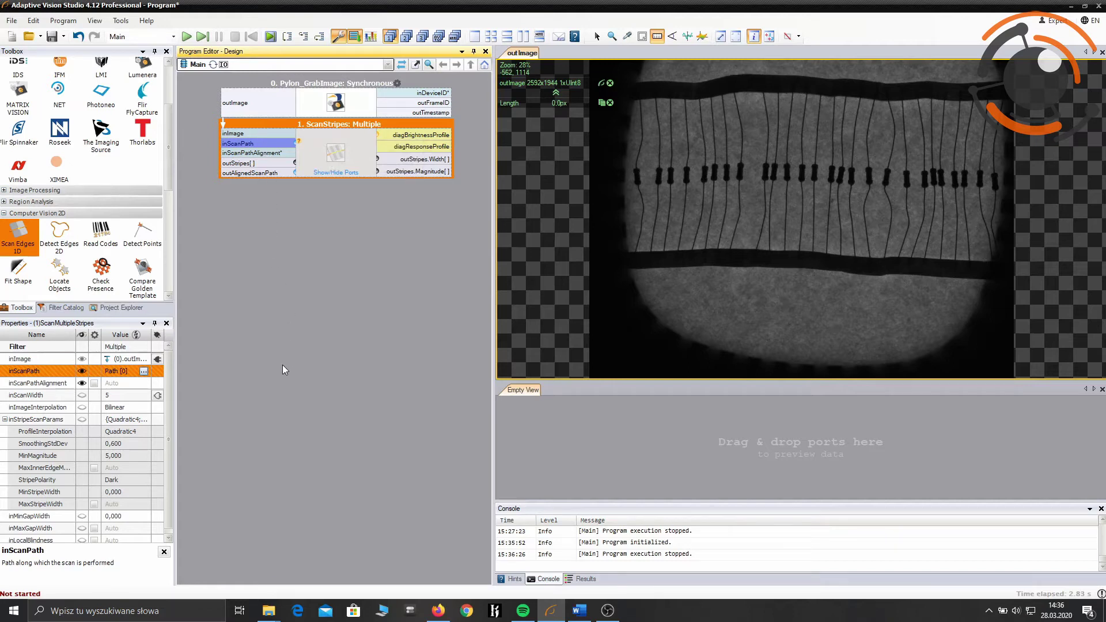
# Draw a horizontal scan path across the row of resistor bodies in the inScanPath editor
pyautogui.click(143, 372)
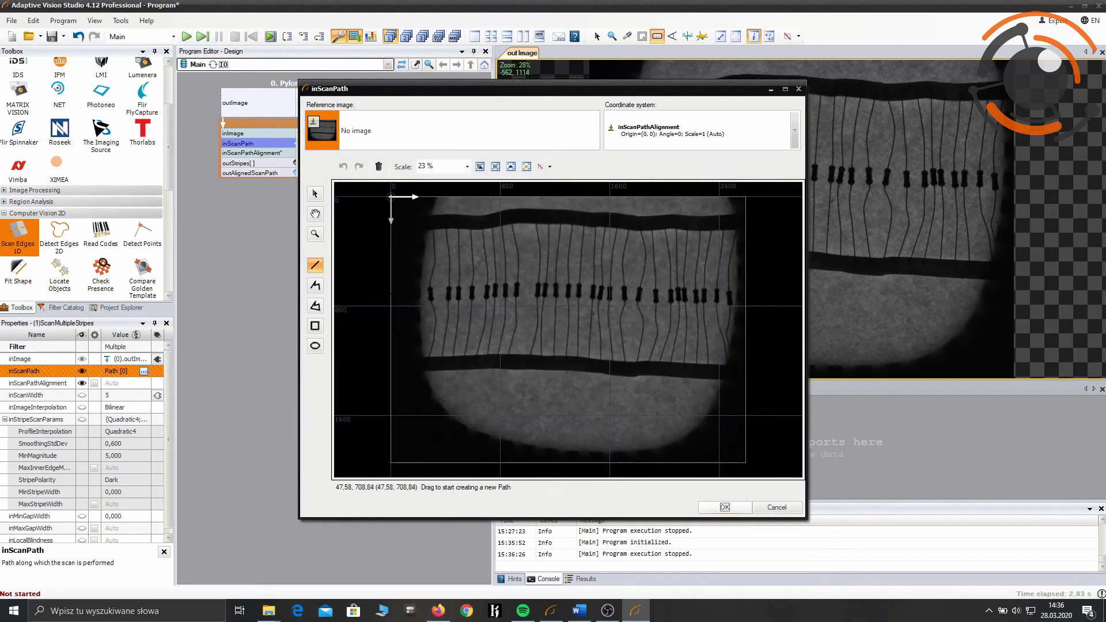
pyautogui.moveTo(398, 294); pyautogui.dragTo(743, 295)
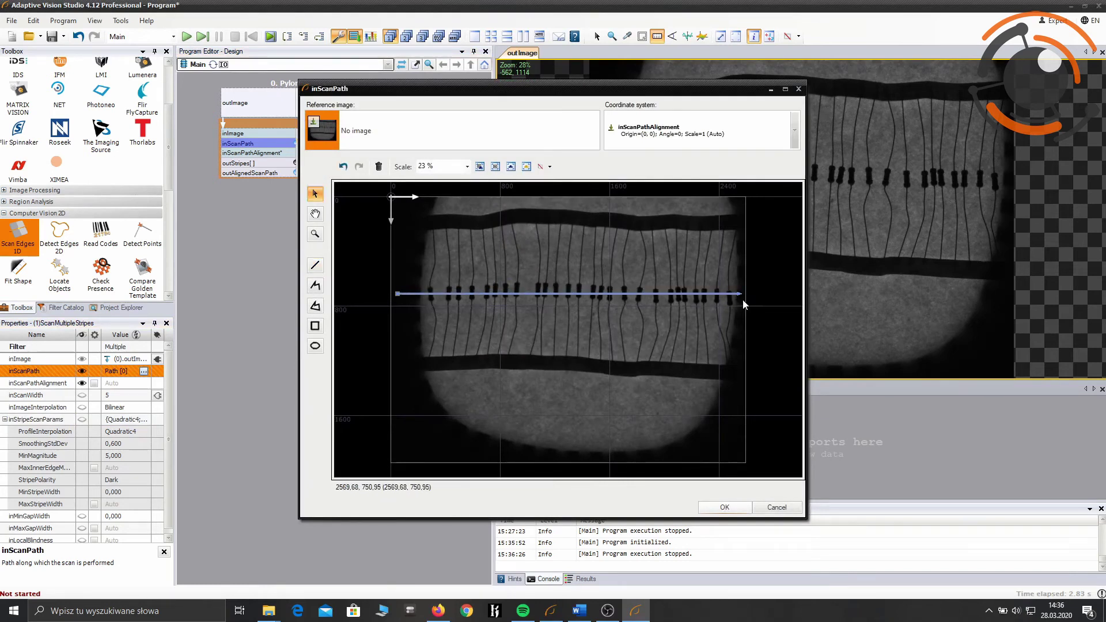
# Set inScanWidth to 20, overlay outStripes on the image, and run to find 26 stripes
pyautogui.click(725, 507)
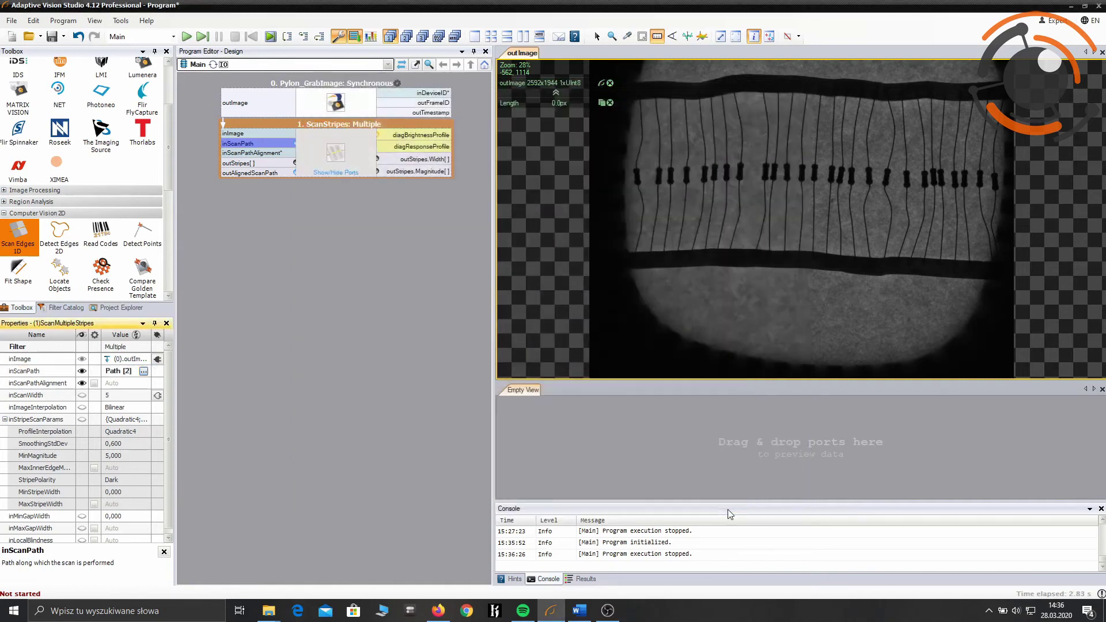
pyautogui.click(132, 397)
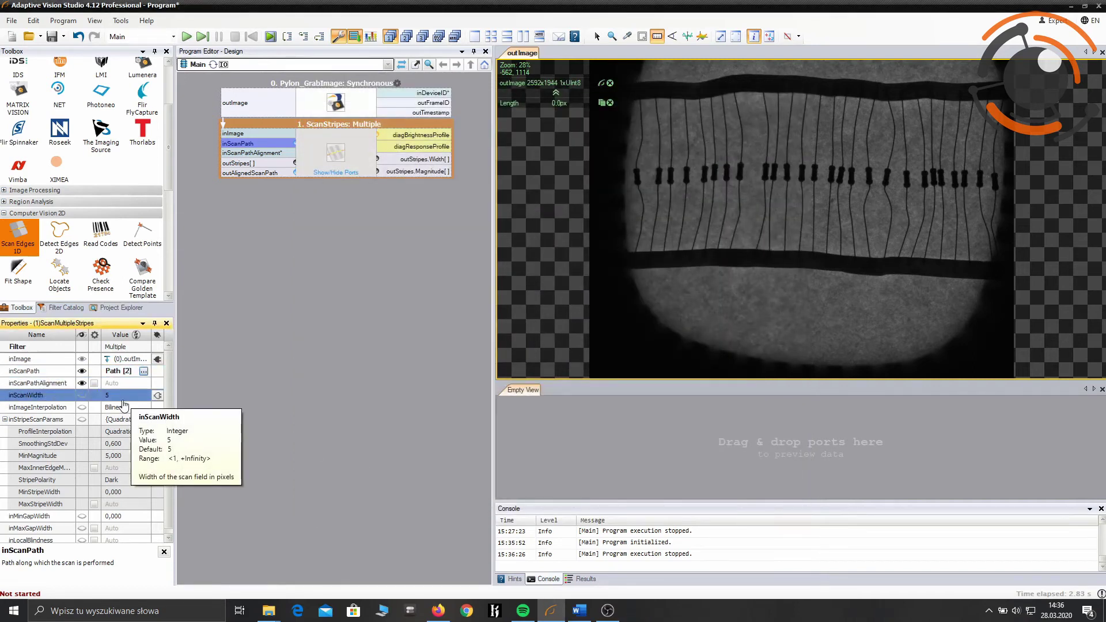
pyautogui.click(124, 397)
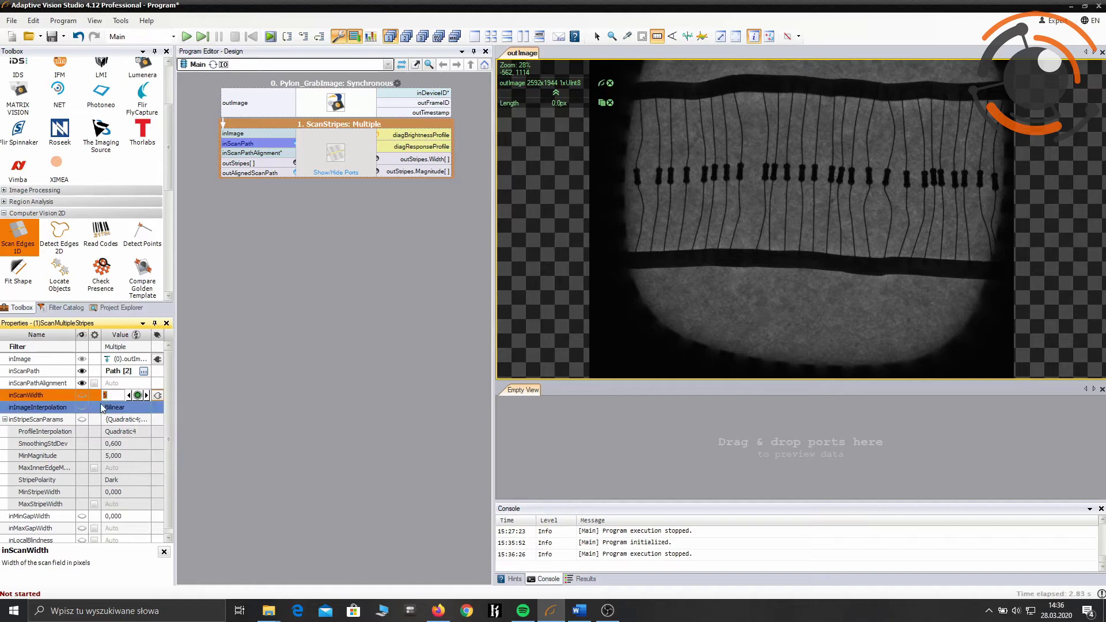
pyautogui.click(146, 395)
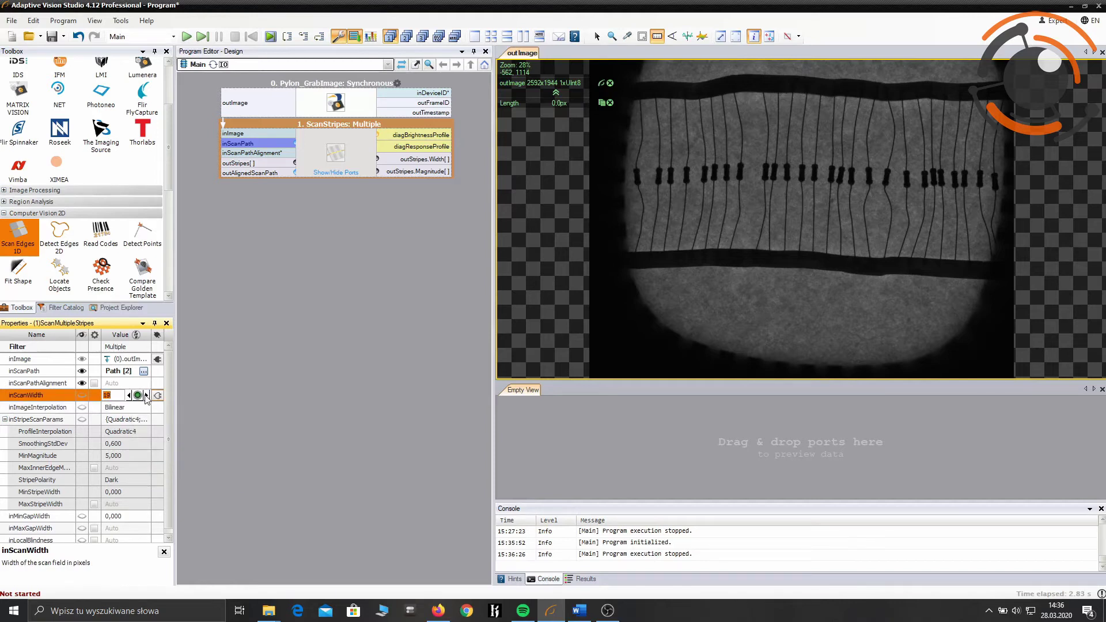
pyautogui.click(293, 311)
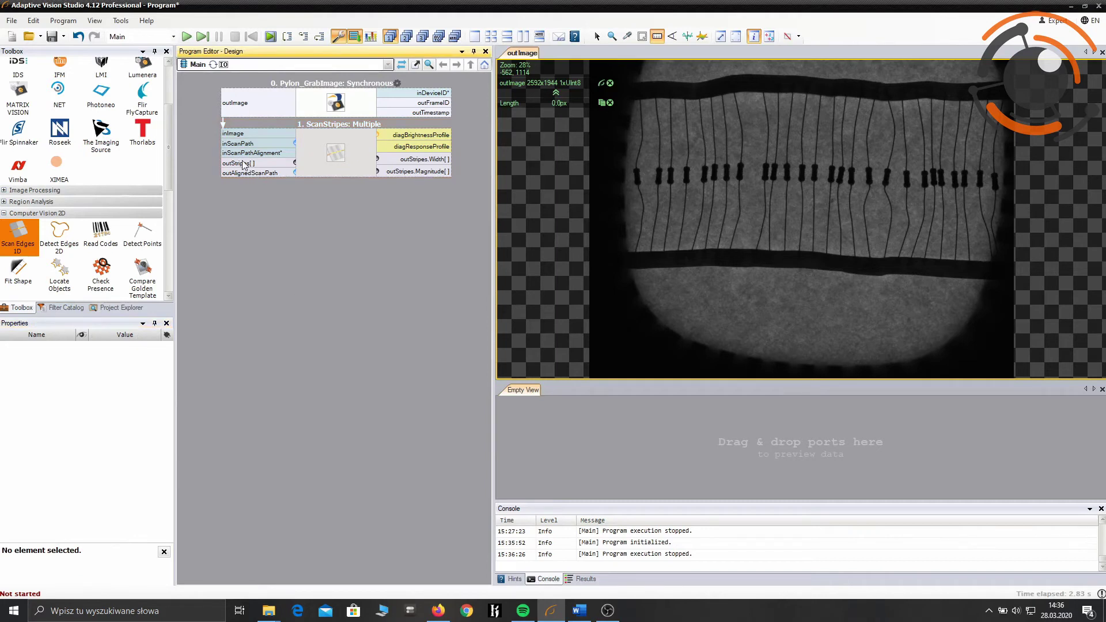
pyautogui.moveTo(248, 163); pyautogui.dragTo(774, 184)
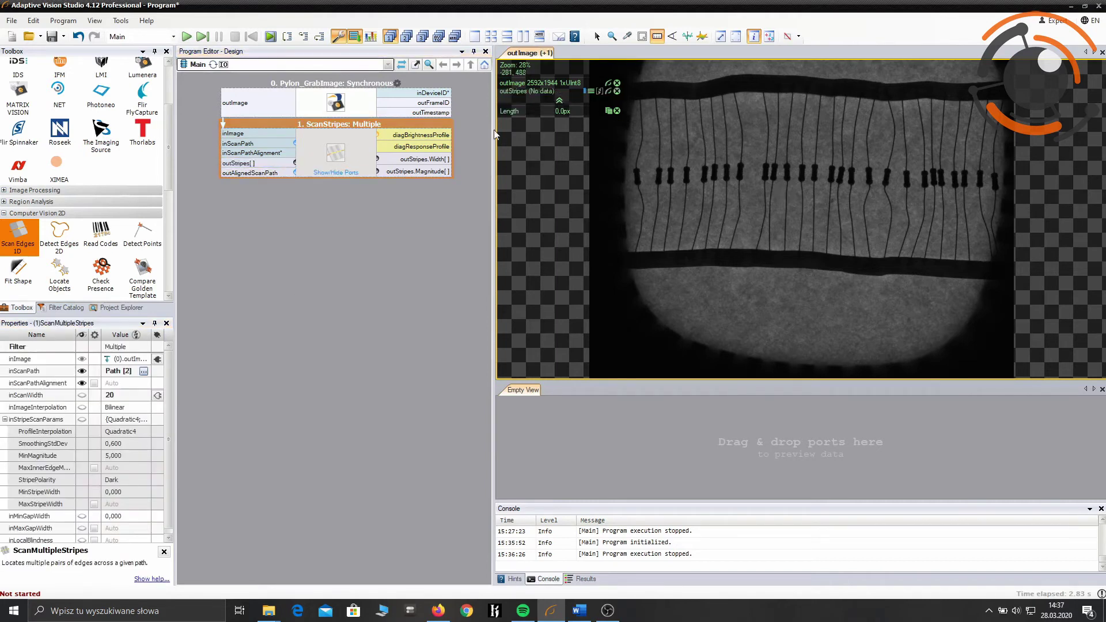
pyautogui.click(186, 36)
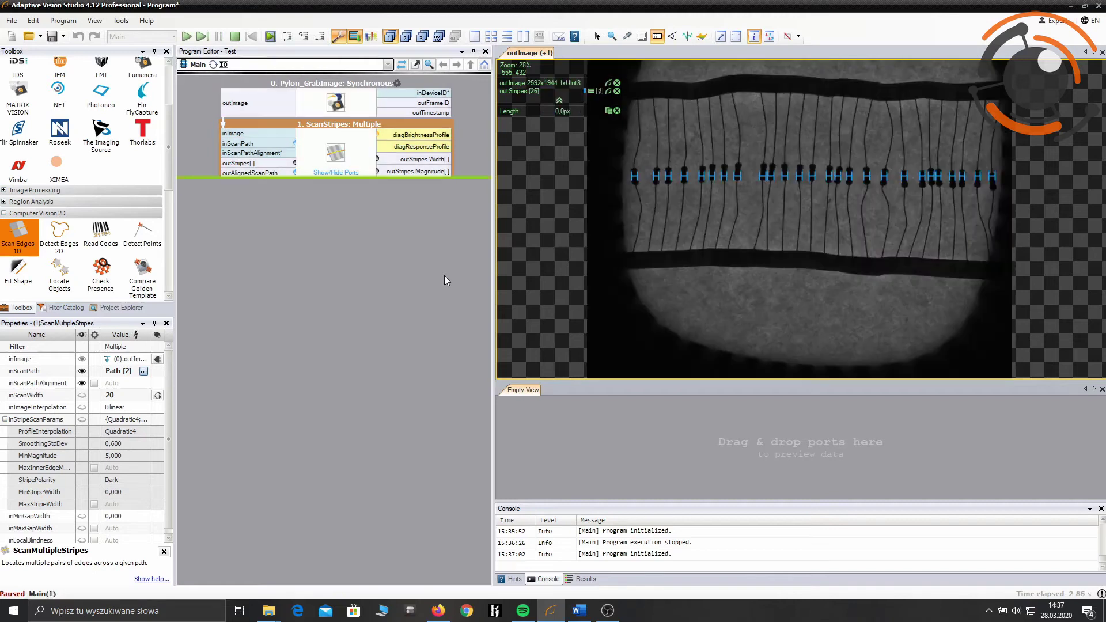
# Zoom into the camera image and measure a resistor body, about 42 px wide
pyautogui.click(412, 275)
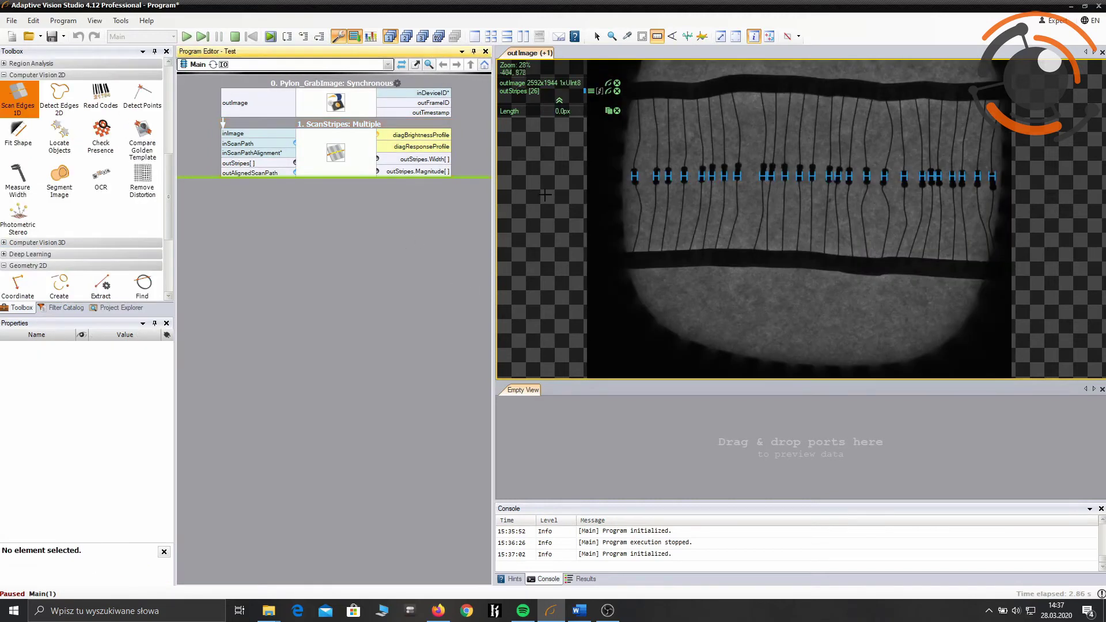
pyautogui.scroll(5, 749, 170)
pyautogui.scroll(2, 791, 212)
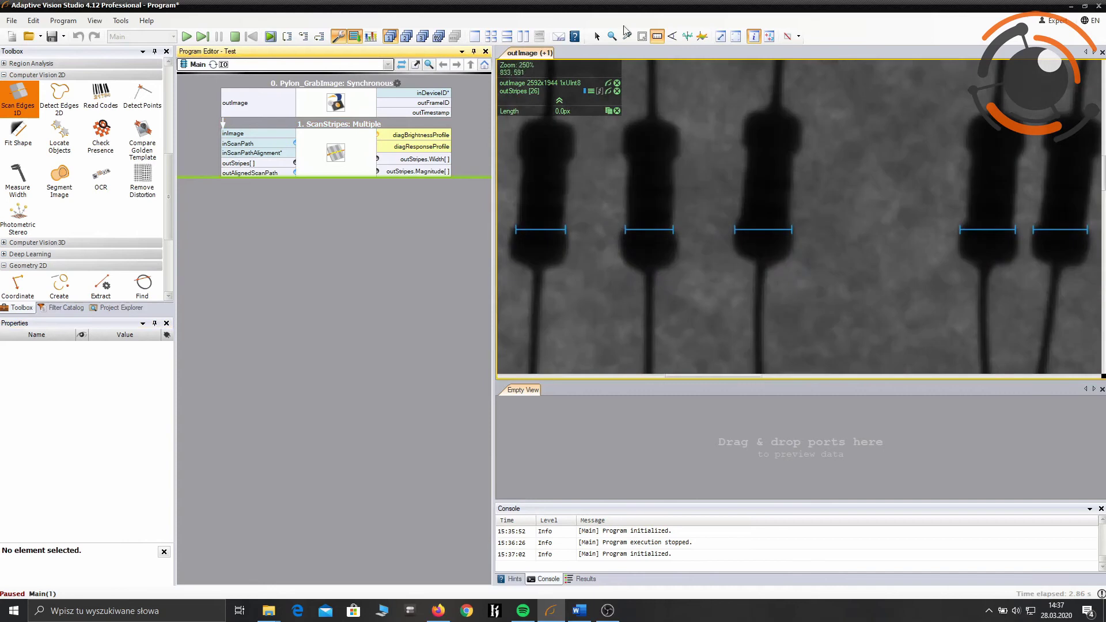
pyautogui.moveTo(790, 212); pyautogui.dragTo(739, 211)
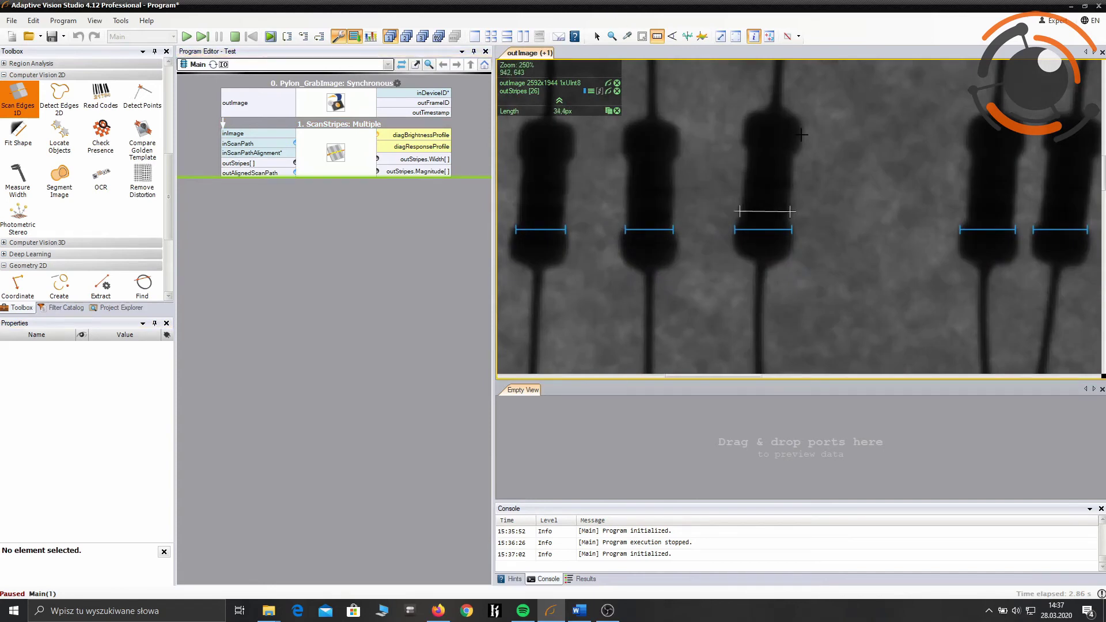
pyautogui.moveTo(805, 134); pyautogui.dragTo(745, 135)
# Set ScanStripes MinStripeWidth to 30 and MaxStripeWidth to 45
pyautogui.click(345, 164)
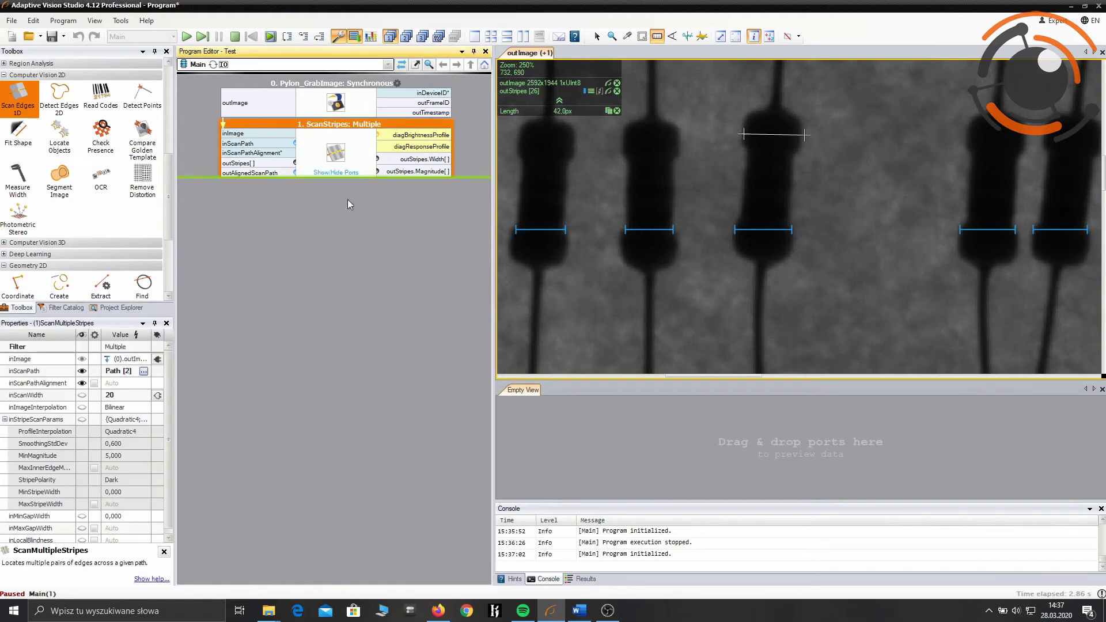
pyautogui.click(137, 493)
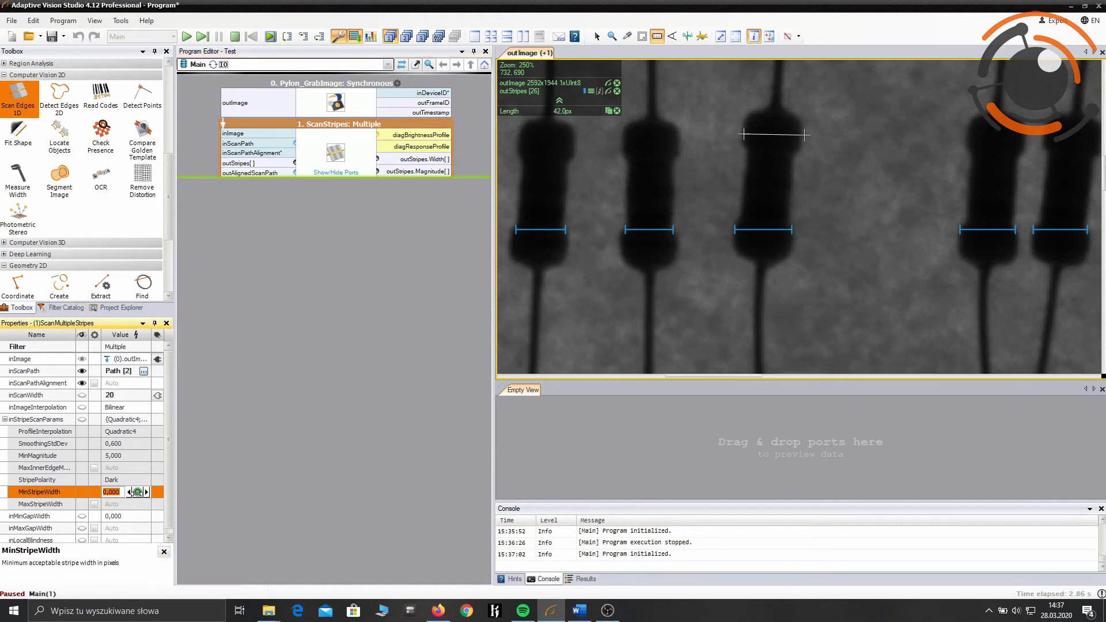
pyautogui.write('30')
pyautogui.click(132, 506)
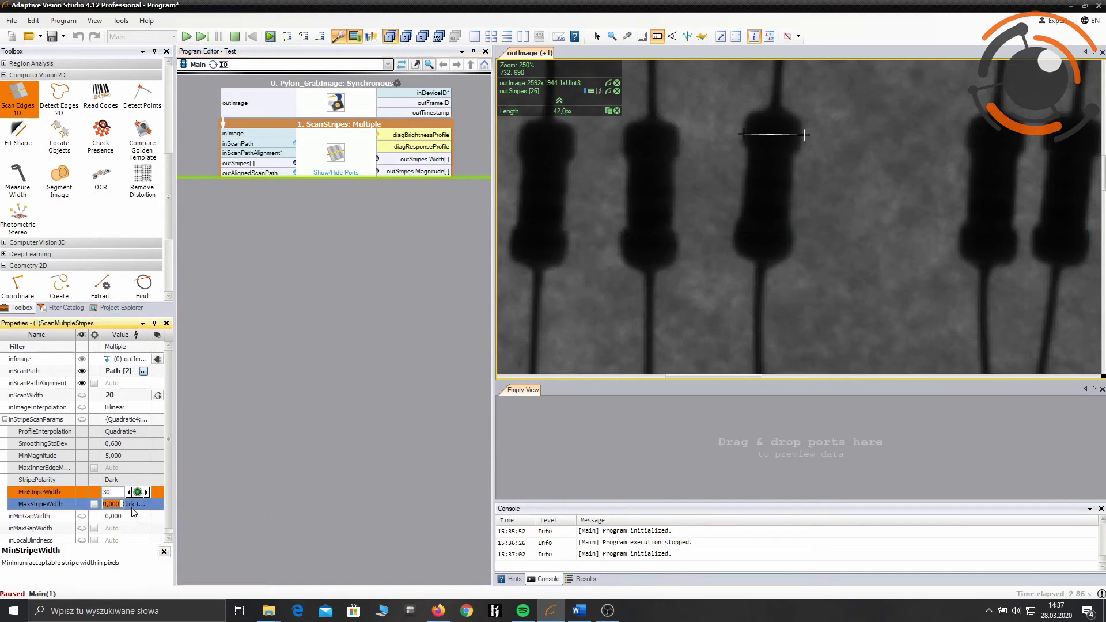
pyautogui.write('45')
pyautogui.click(343, 364)
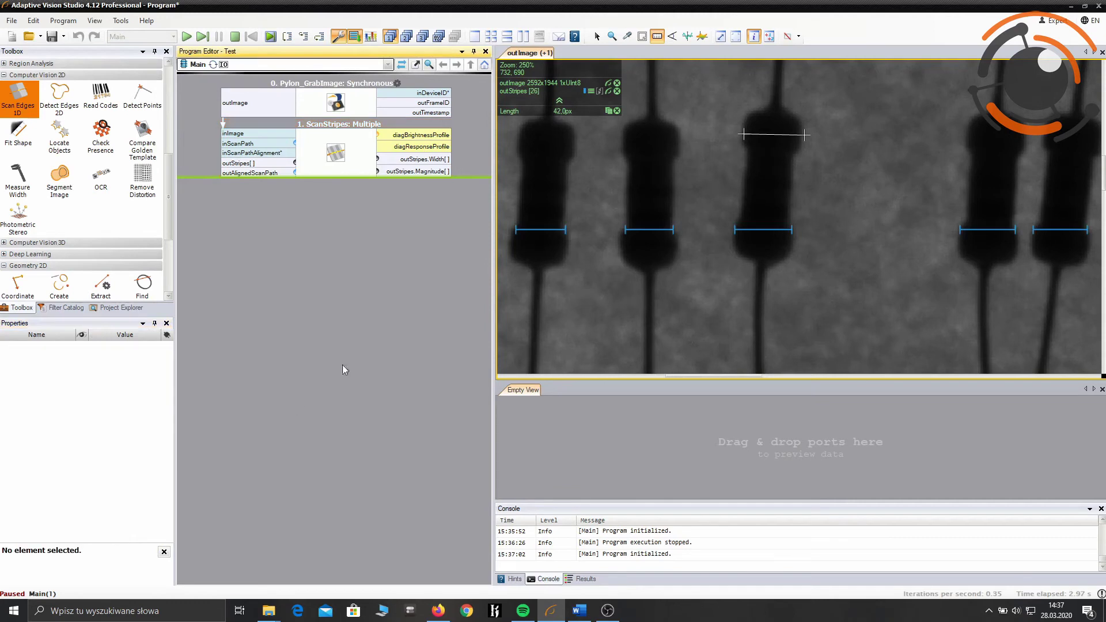
pyautogui.scroll(-6, 880, 167)
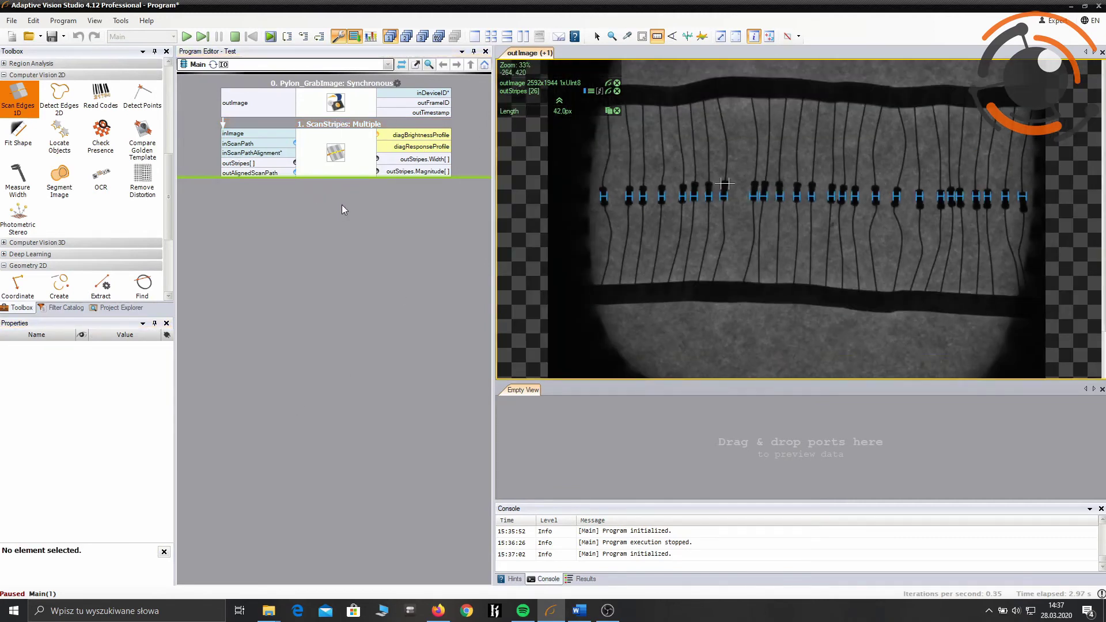
# Expose outStripes.Count on ScanStripes and preview it in the Empty View, reading 26
pyautogui.click(339, 168)
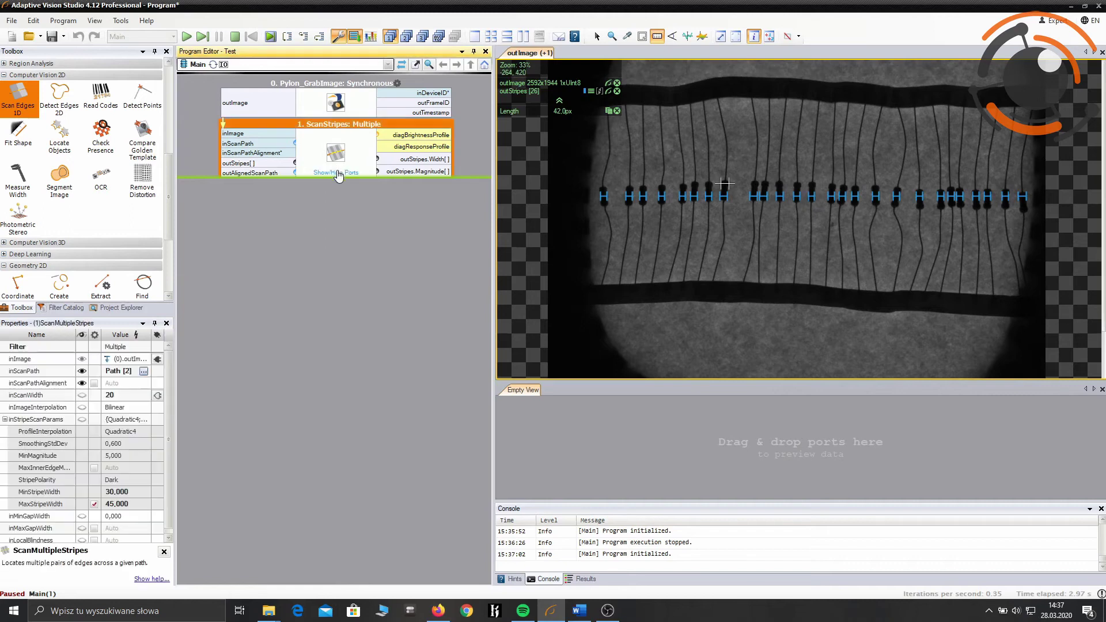
pyautogui.click(339, 175)
pyautogui.moveTo(348, 375)
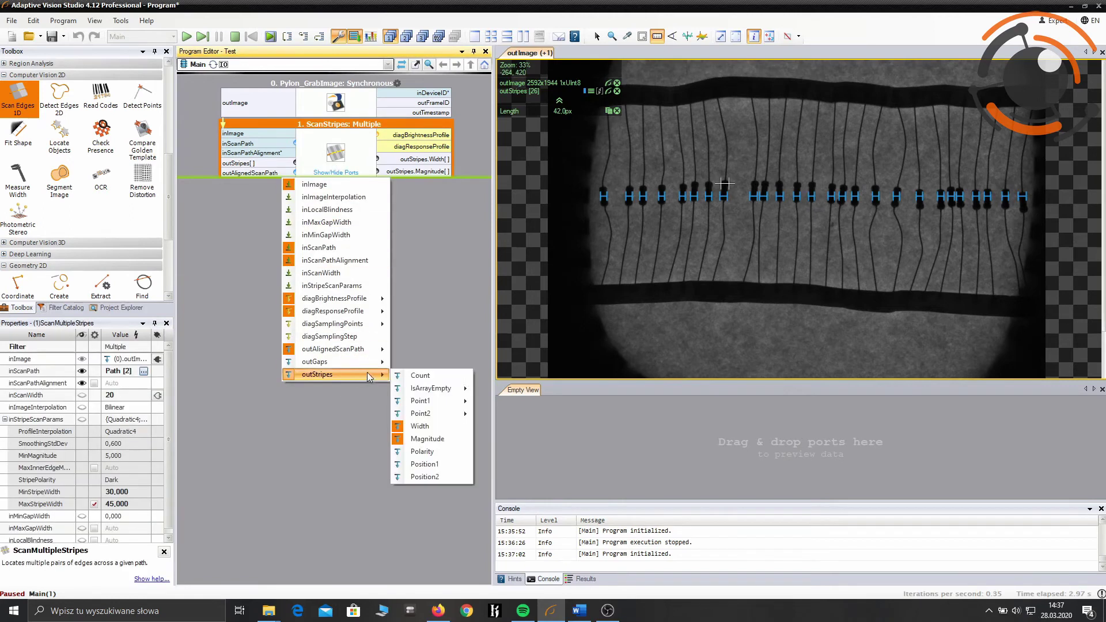
pyautogui.click(408, 375)
pyautogui.click(448, 292)
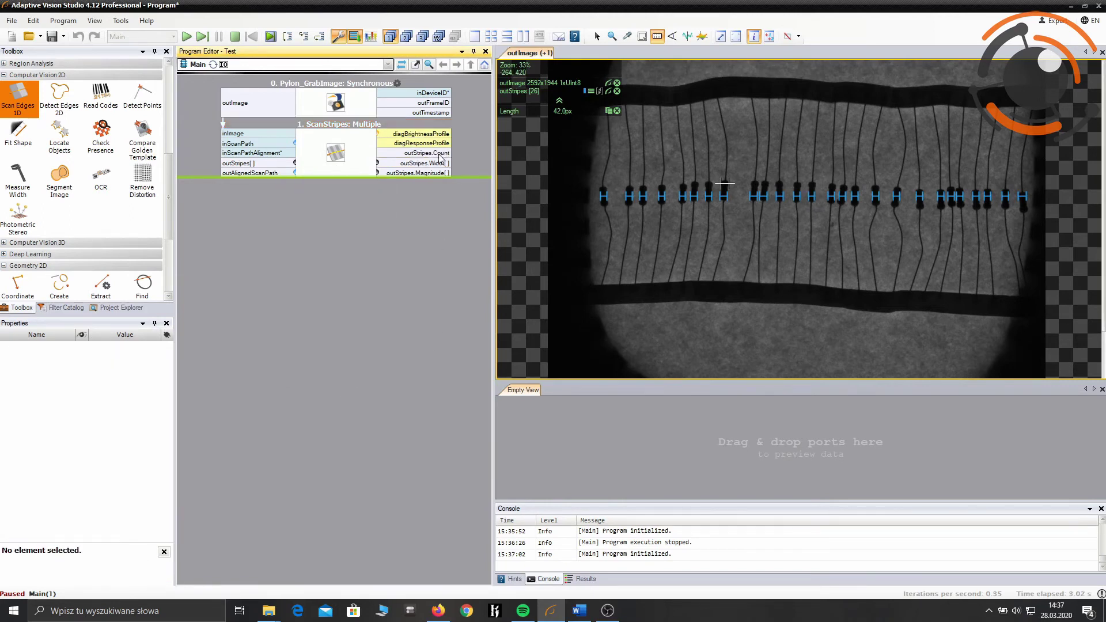
pyautogui.moveTo(440, 154); pyautogui.dragTo(556, 438)
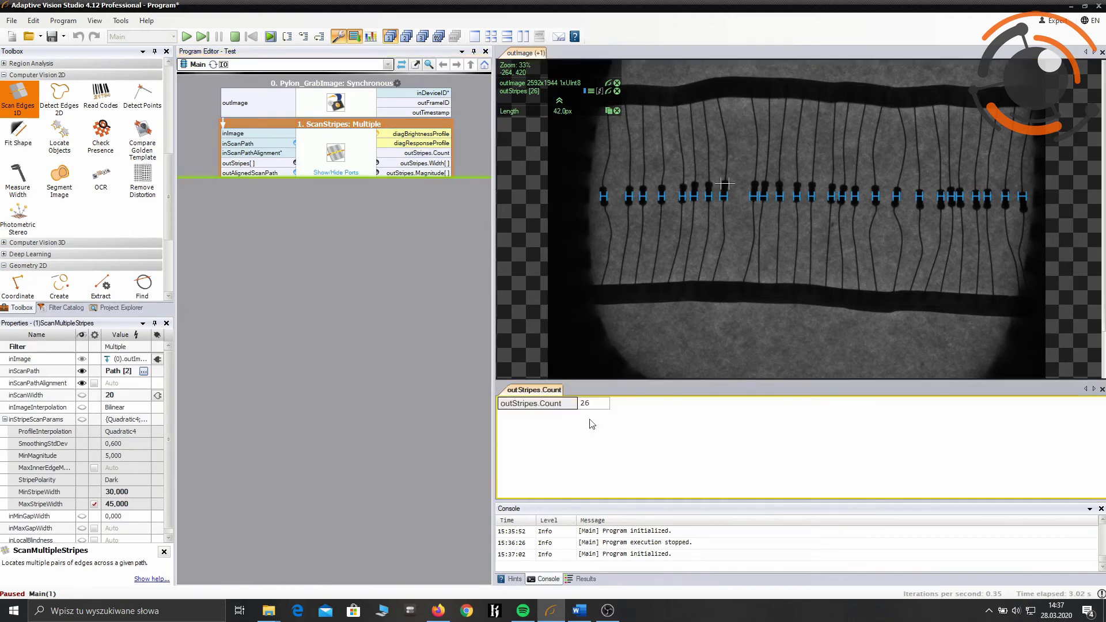
pyautogui.click(347, 156)
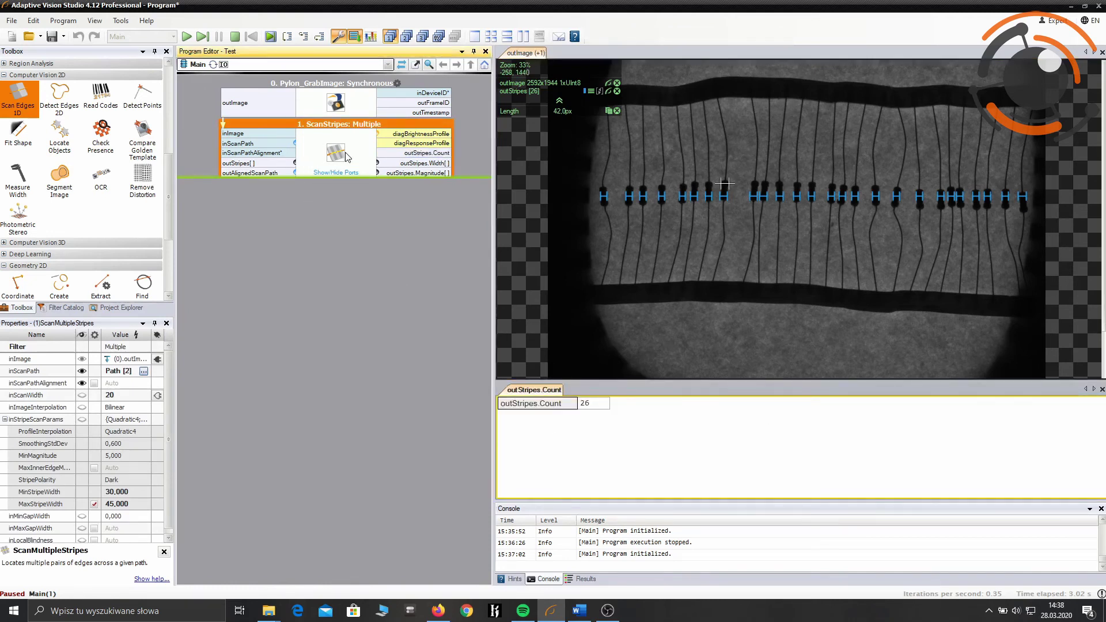
# Stop the program, paste two copies of the ScanStripes step, and feed the camera image to them
pyautogui.click(336, 173)
pyautogui.click(626, 351)
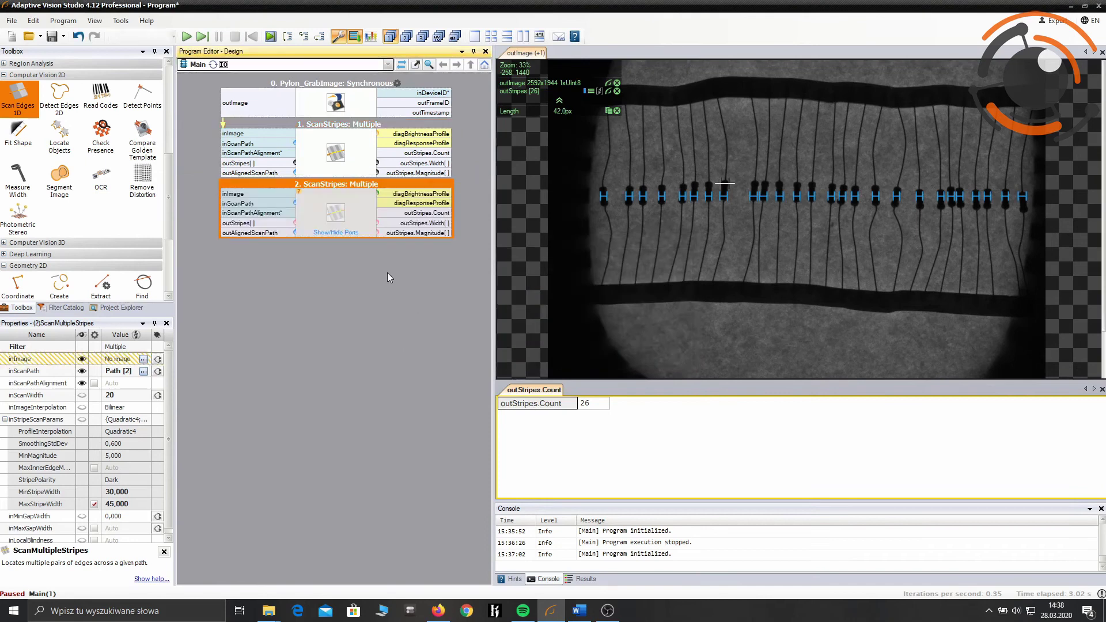
pyautogui.hotkey('ctrl', 'v')
pyautogui.moveTo(243, 103); pyautogui.dragTo(252, 255)
# Move the second step's scan path up across the wires above the resistors
pyautogui.click(248, 194)
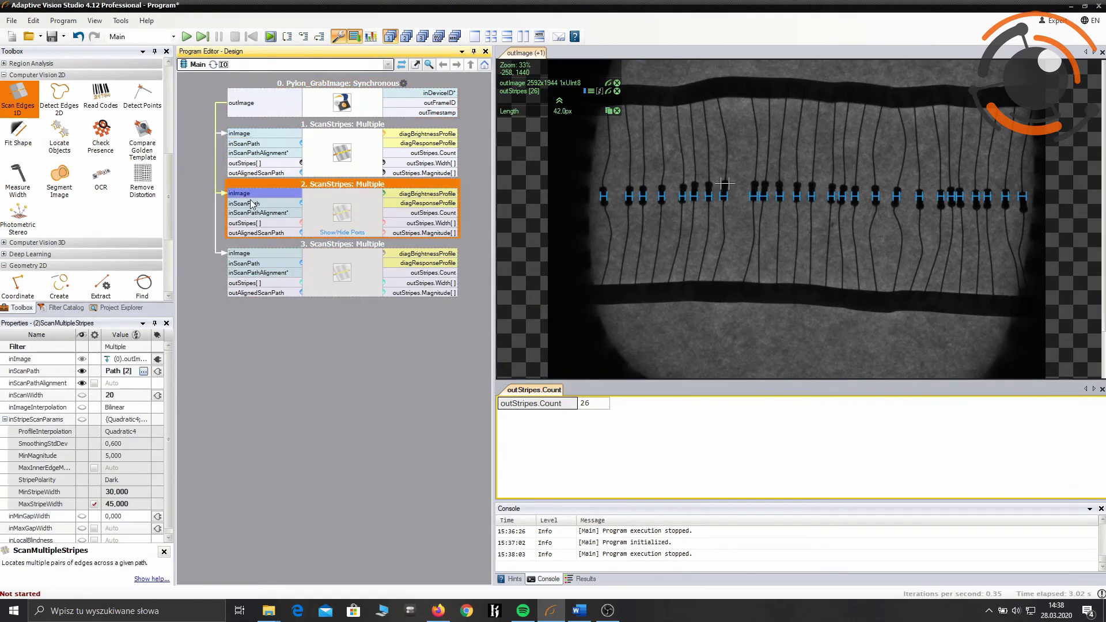
pyautogui.click(144, 371)
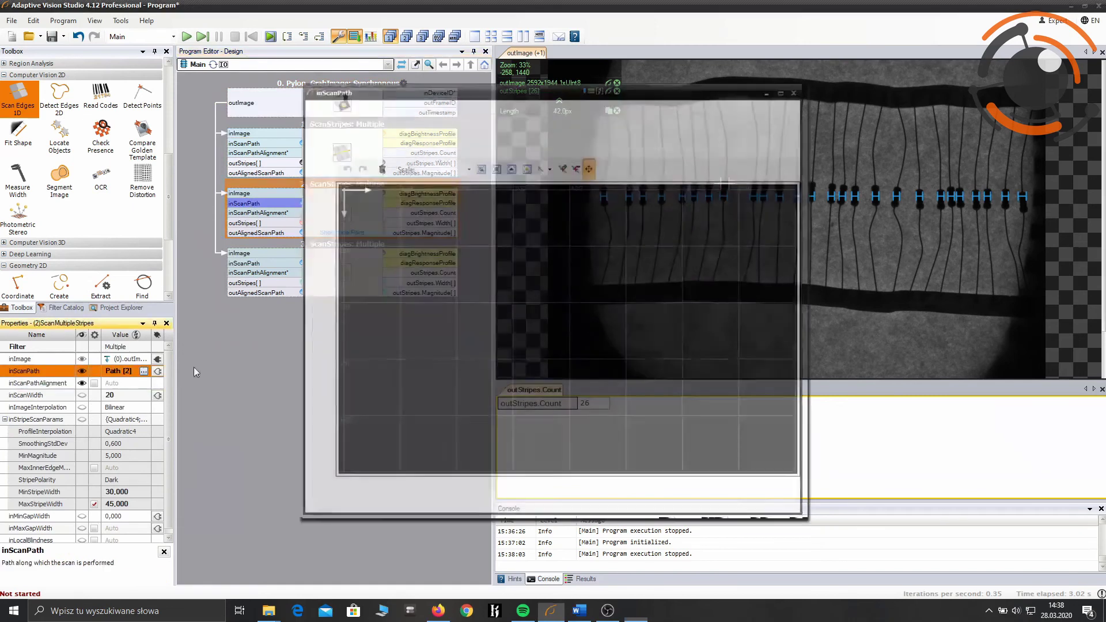
pyautogui.click(339, 147)
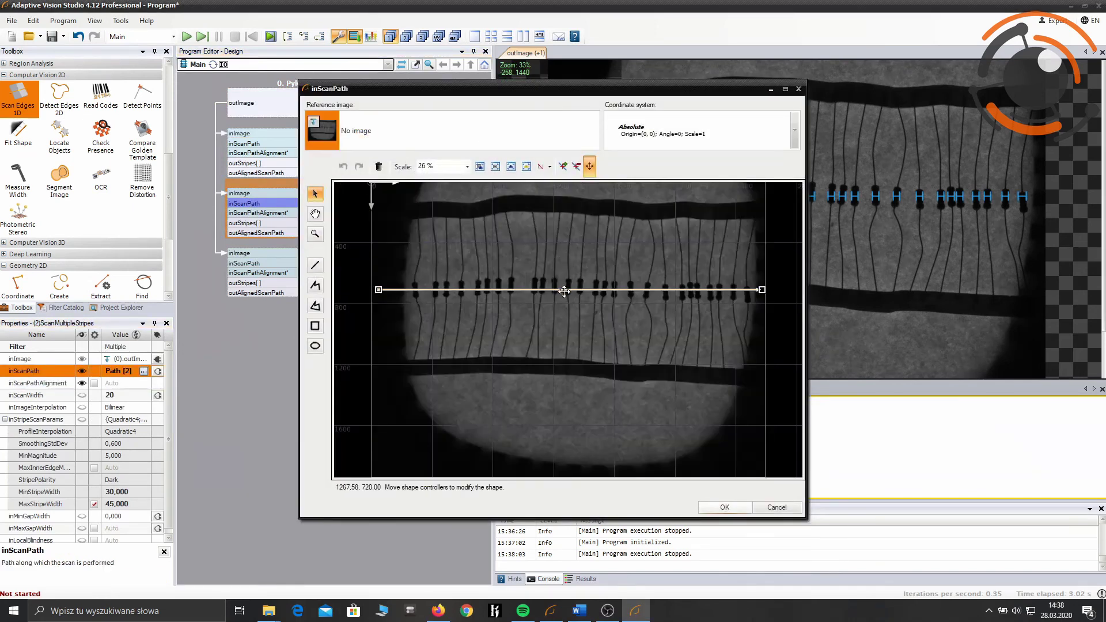
pyautogui.moveTo(561, 291); pyautogui.dragTo(562, 251)
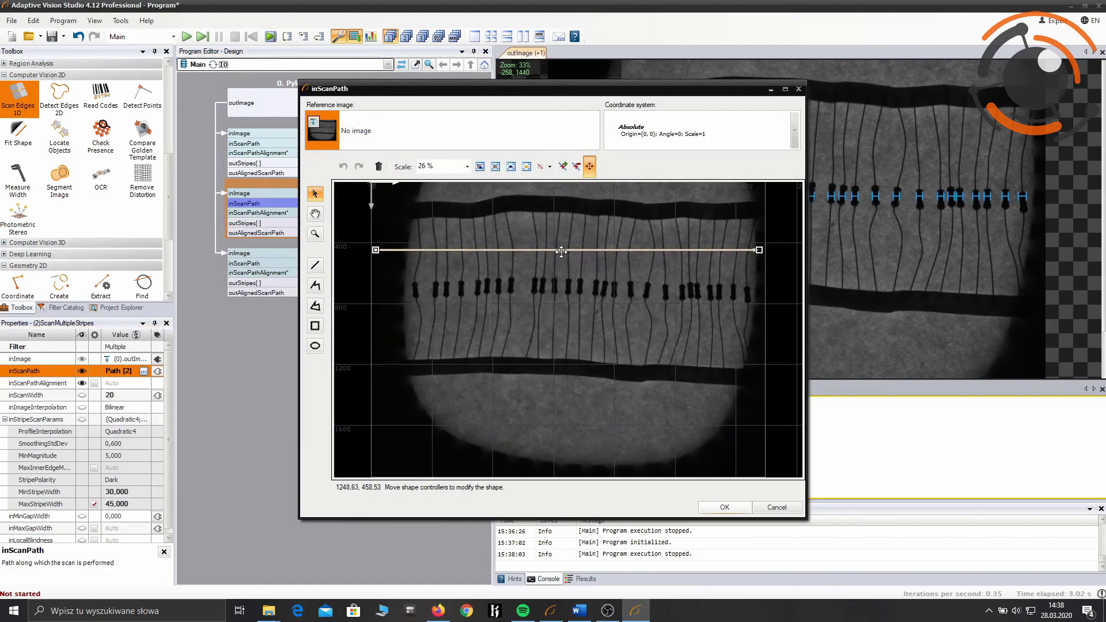
pyautogui.click(722, 506)
# Move the third step's scan path down below the resistors
pyautogui.click(331, 258)
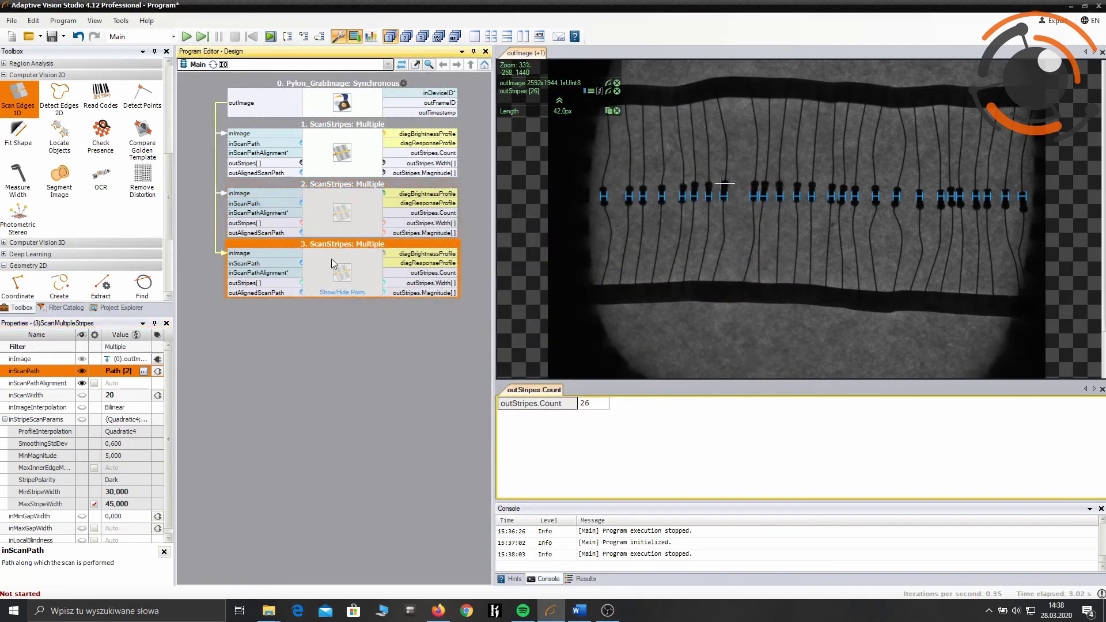
pyautogui.click(144, 371)
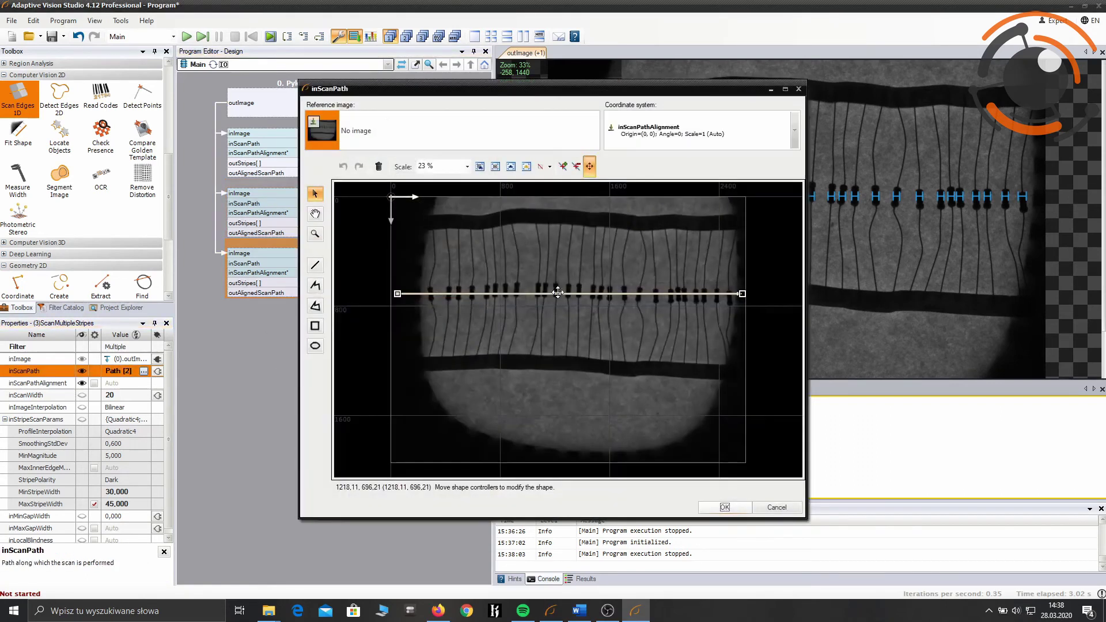
pyautogui.moveTo(559, 294); pyautogui.dragTo(559, 326)
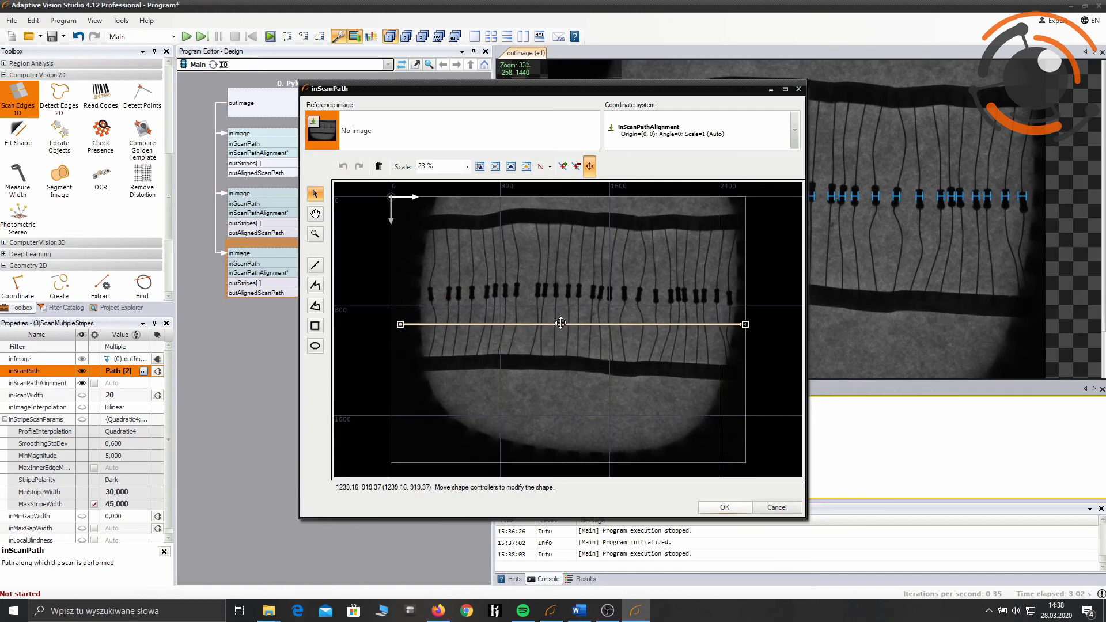
# Confirm the lowered scan path and measure the width of a single wire
pyautogui.click(725, 507)
pyautogui.scroll(3, 725, 183)
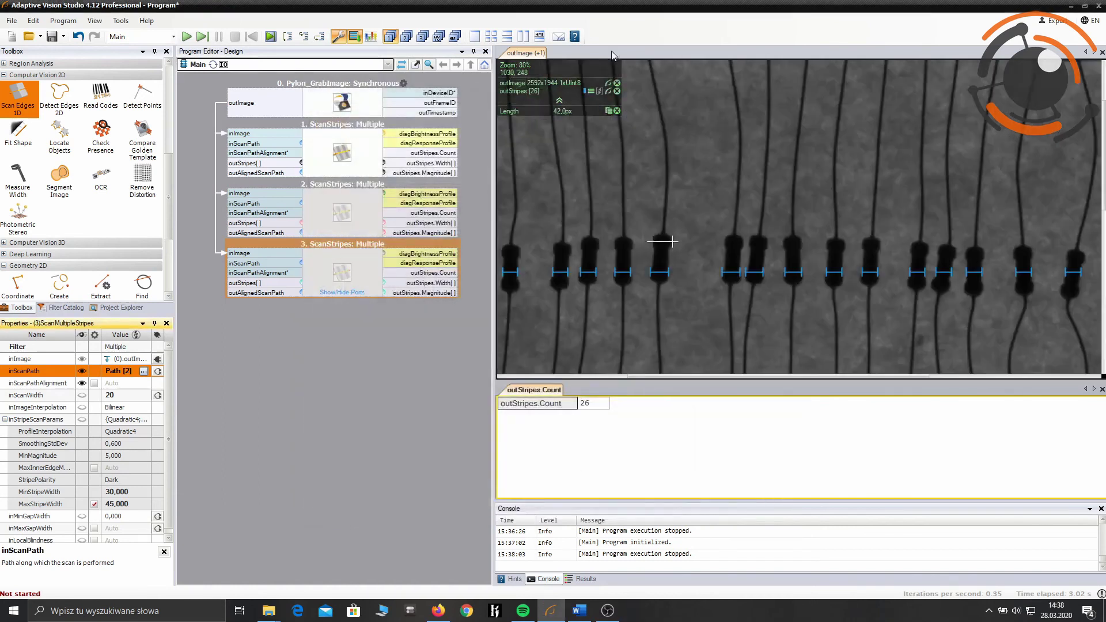
pyautogui.scroll(5, 587, 132)
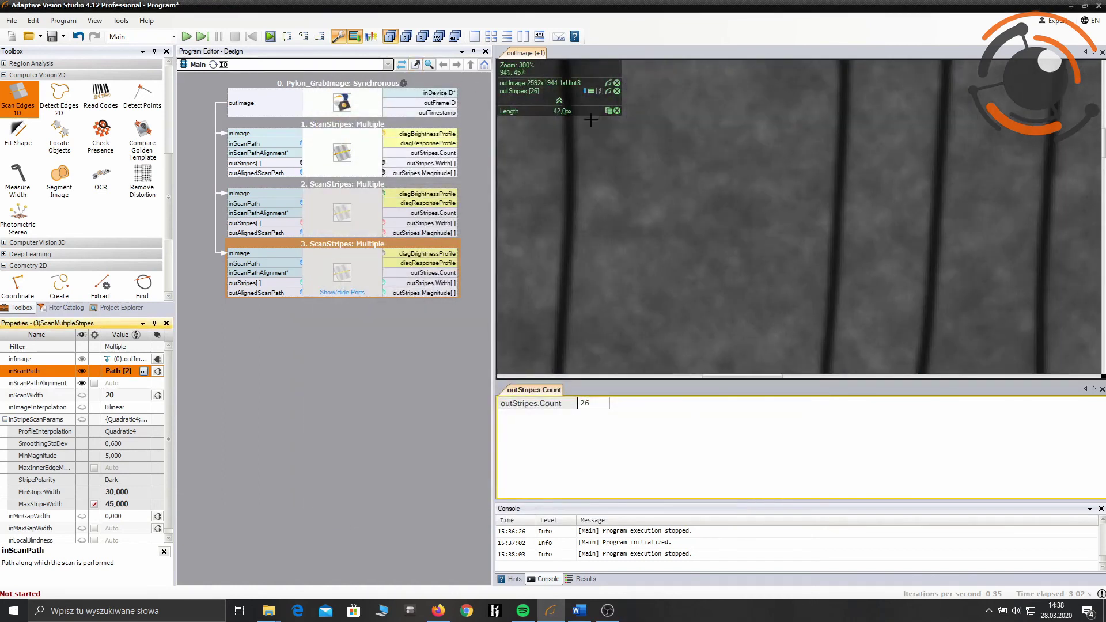
pyautogui.moveTo(563, 214); pyautogui.dragTo(576, 215)
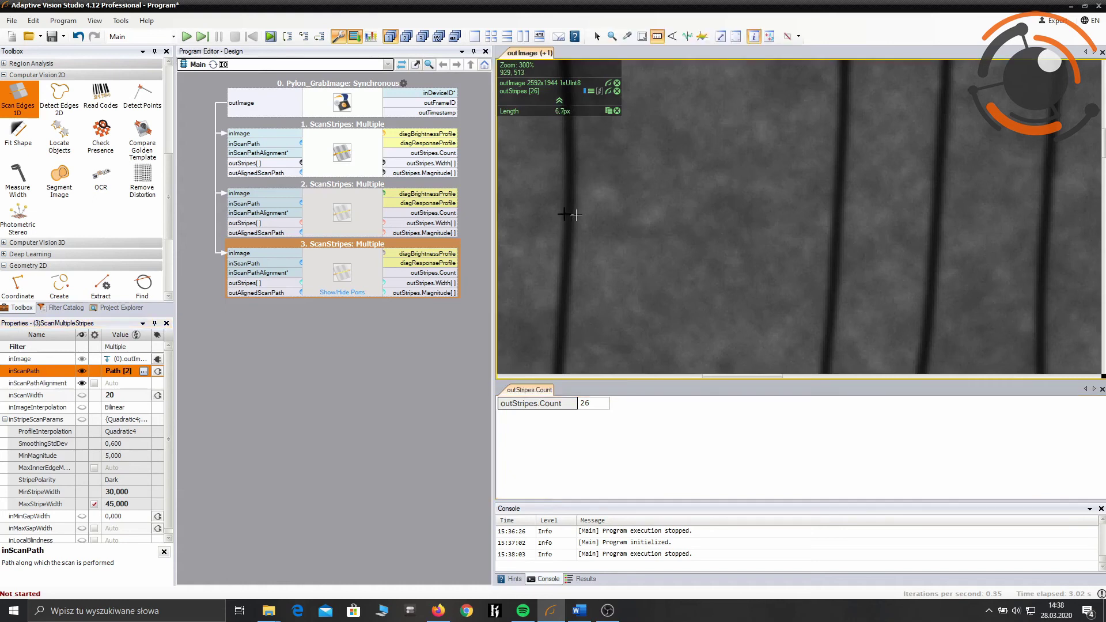
# Set the second ScanStripes step's minimum stripe width to 4, limiting stripes to 4–9 px
pyautogui.click(340, 213)
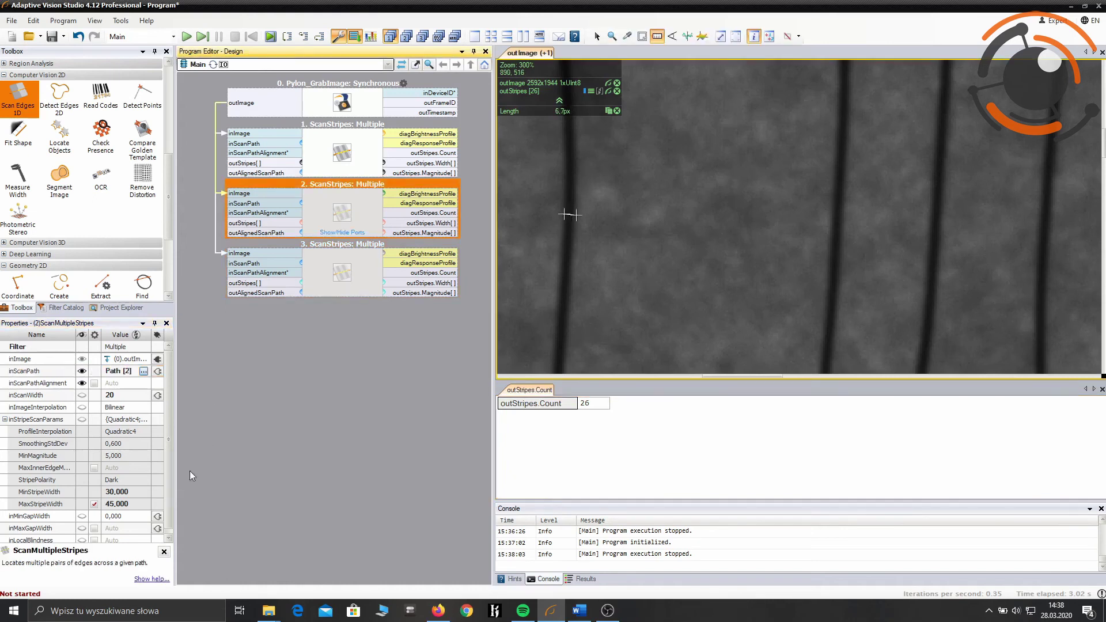
pyautogui.click(118, 492)
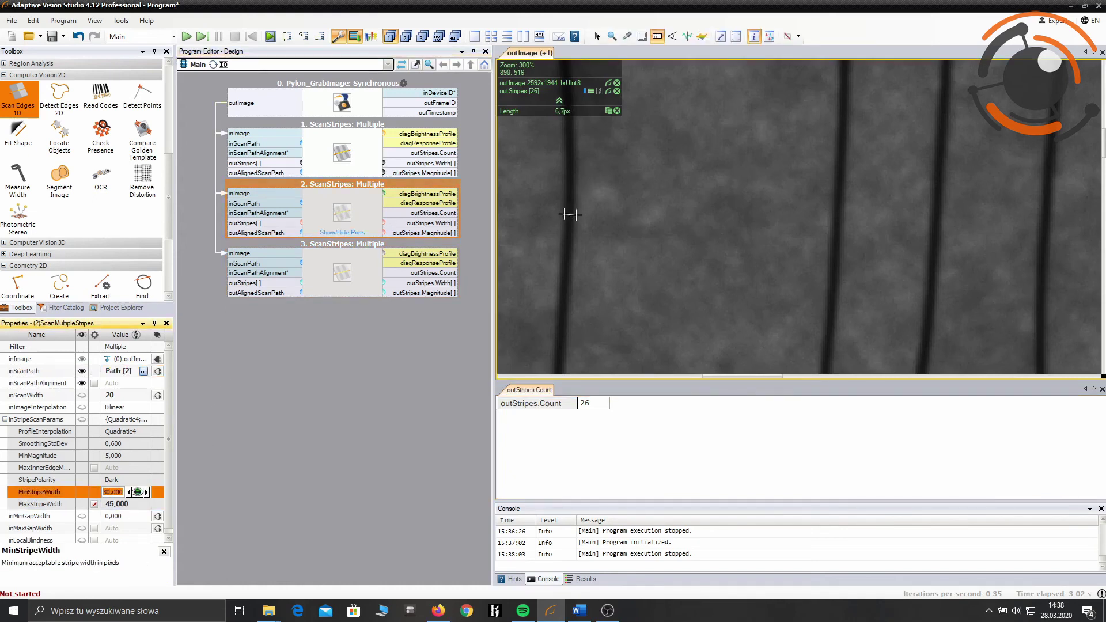
pyautogui.write('4')
pyautogui.click(145, 505)
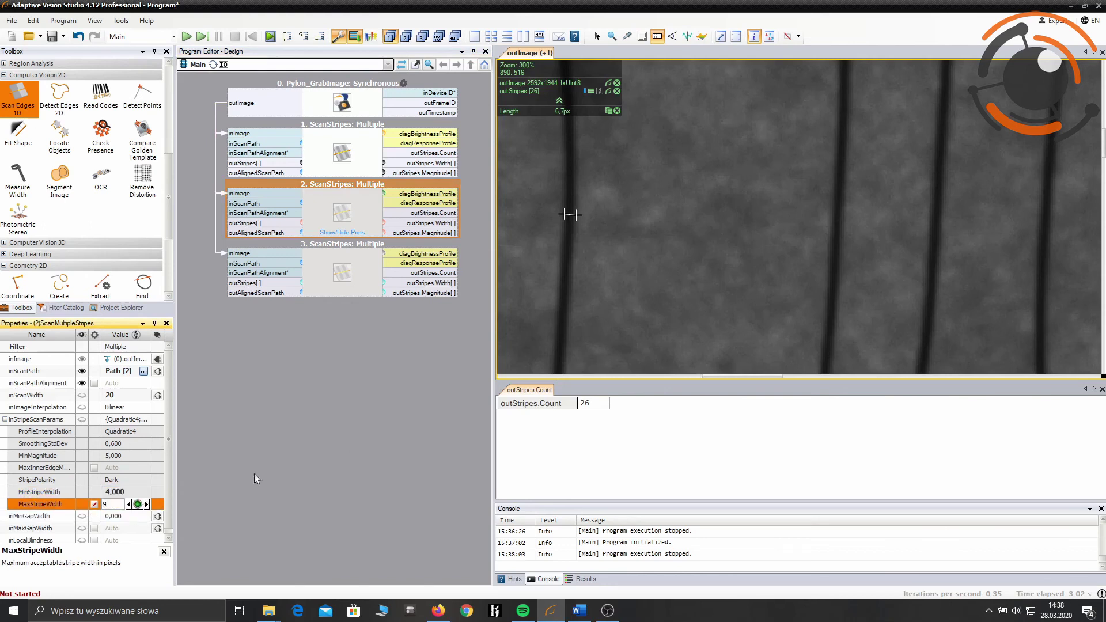
# Set the third ScanStripes step's minimum stripe width to 4
pyautogui.click(354, 276)
pyautogui.click(134, 493)
pyautogui.write('4')
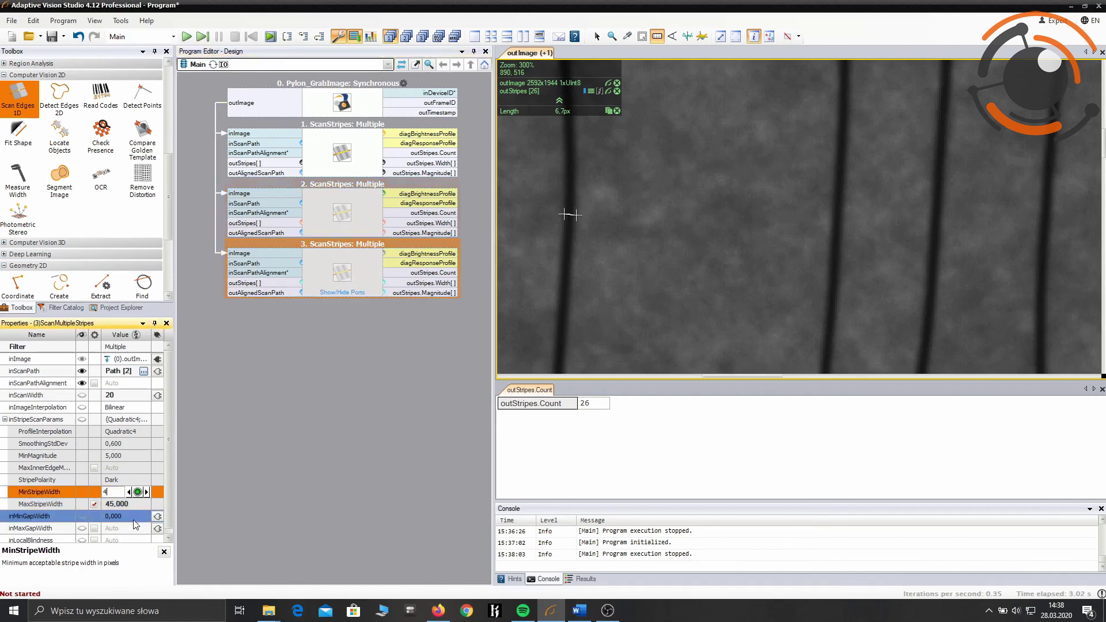
pyautogui.click(134, 525)
pyautogui.click(328, 326)
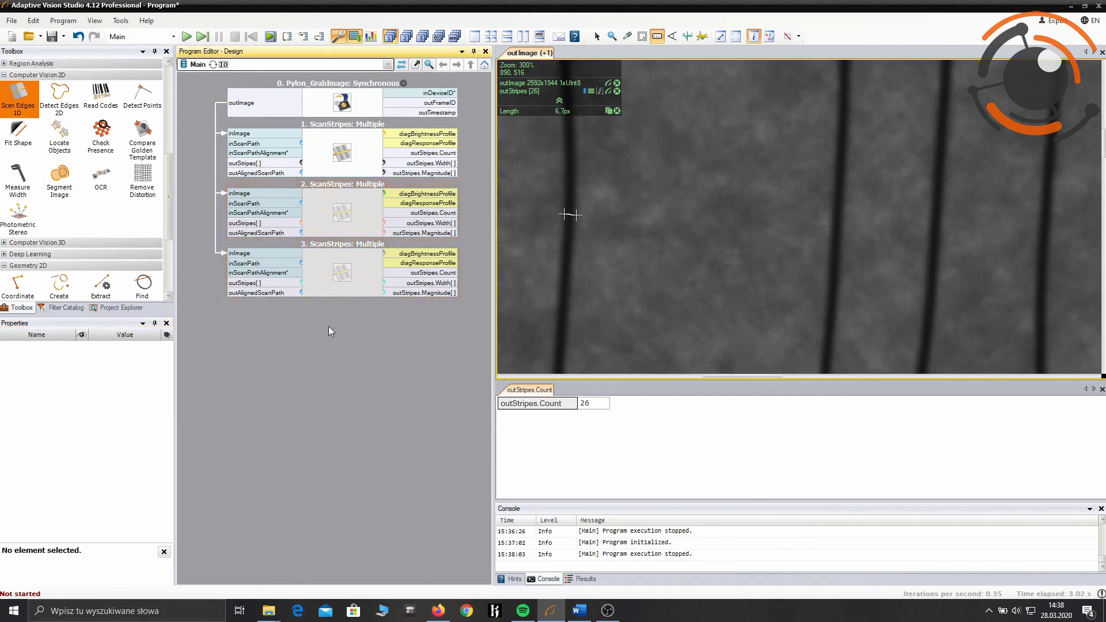
pyautogui.scroll(-5, 663, 185)
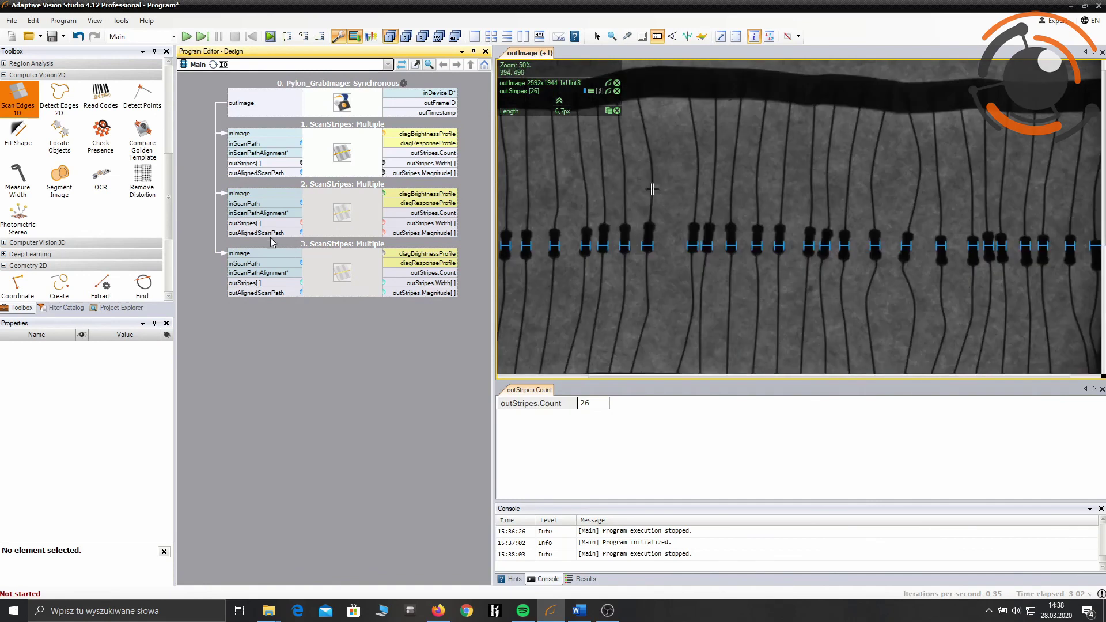